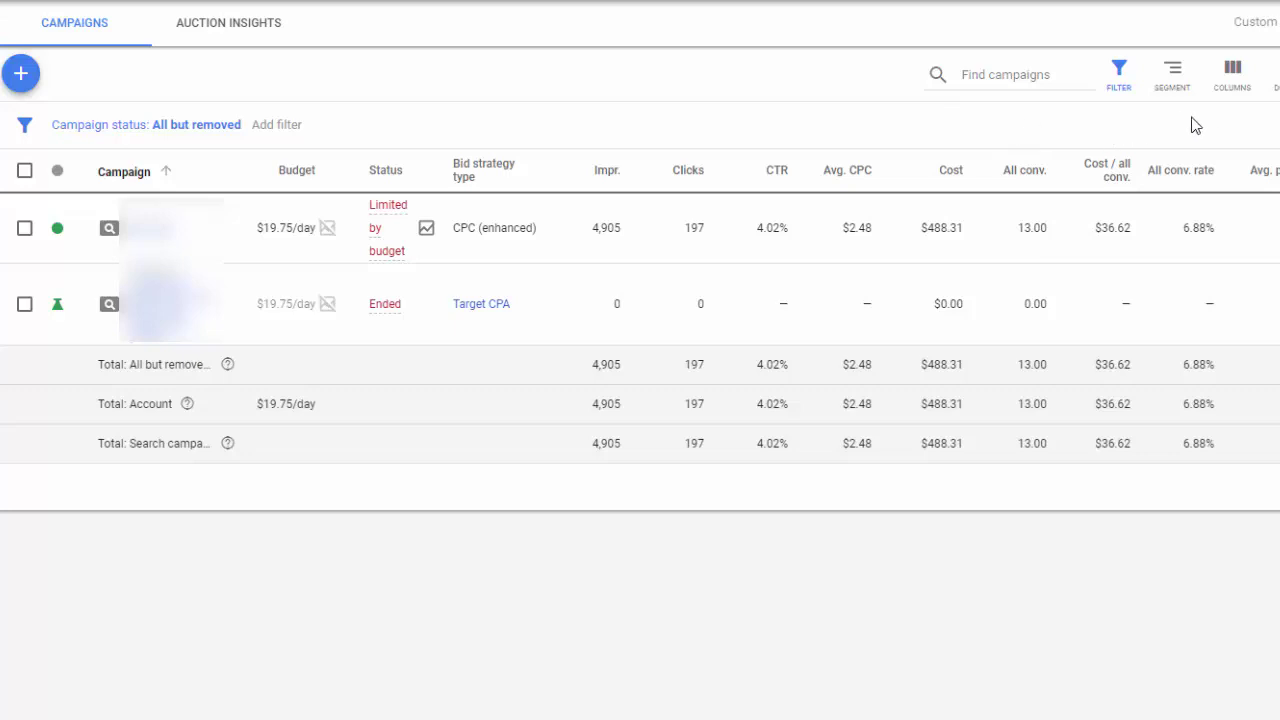
Open the column settings for the campaigns table and review the selected Performance metrics.
scroll(1177, 133, right, 5)
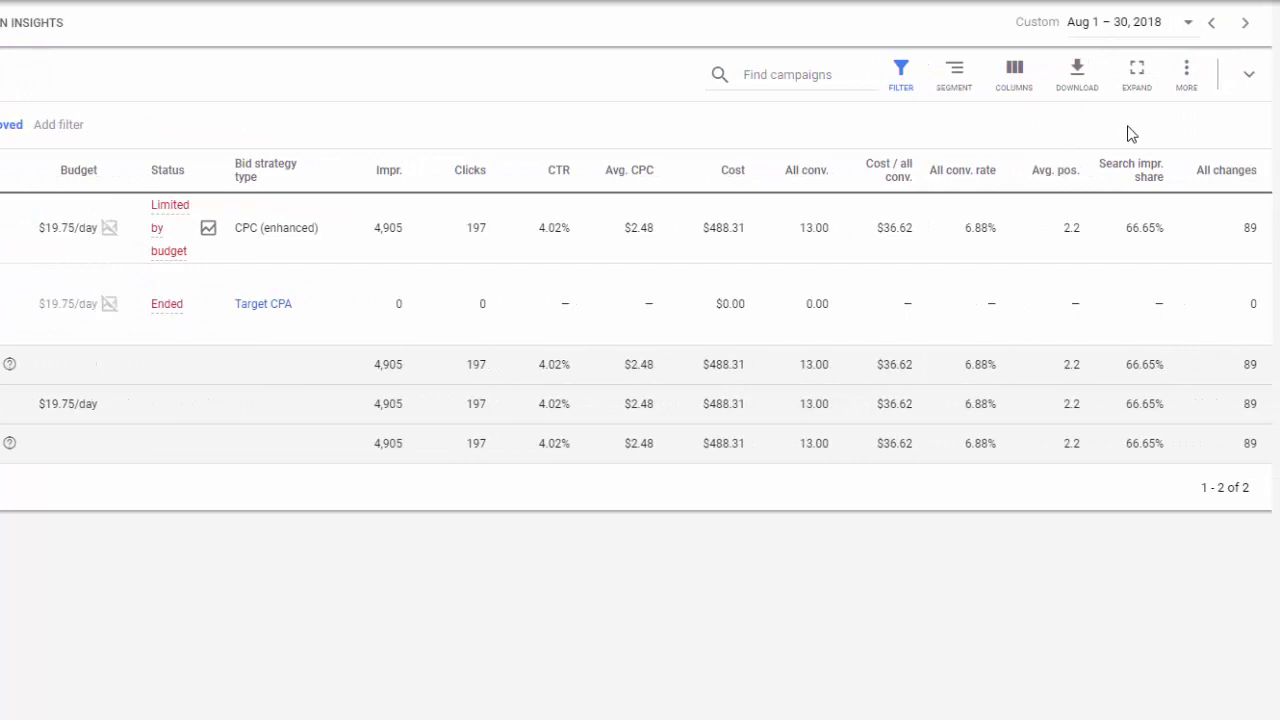
click(1015, 75)
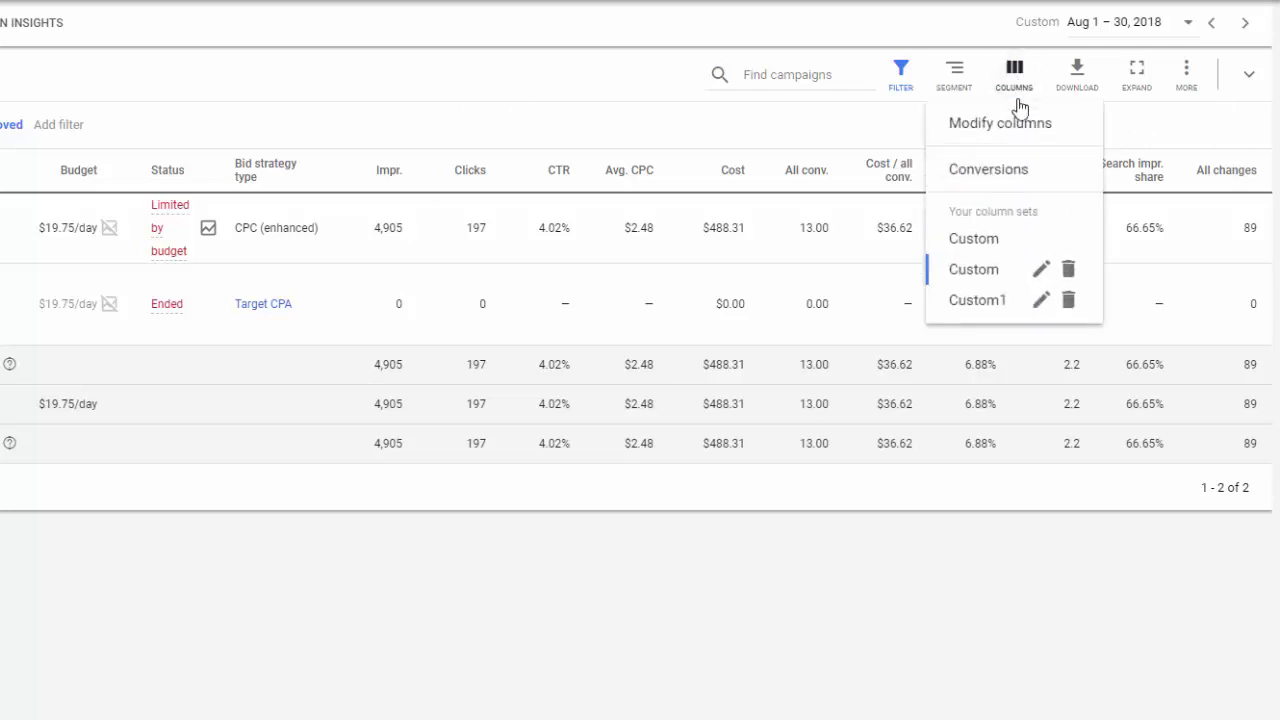
click(1019, 125)
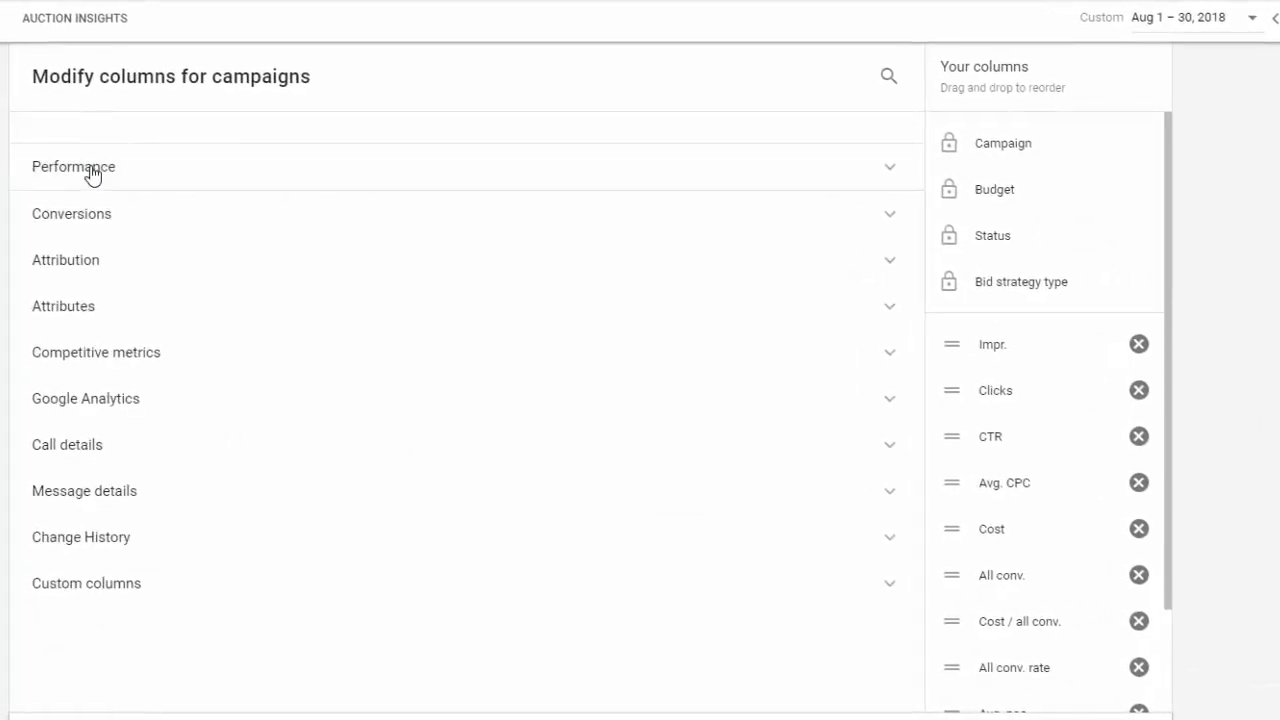
click(46, 174)
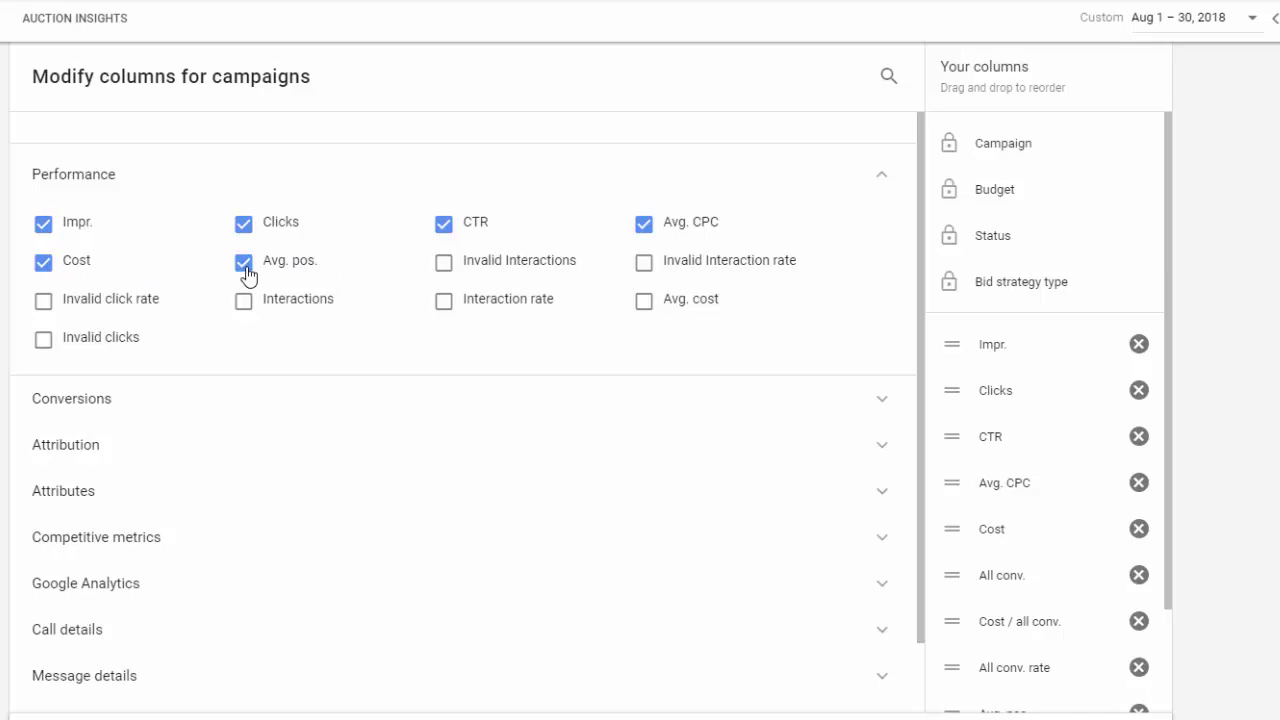
scroll(410, 410, down, 1)
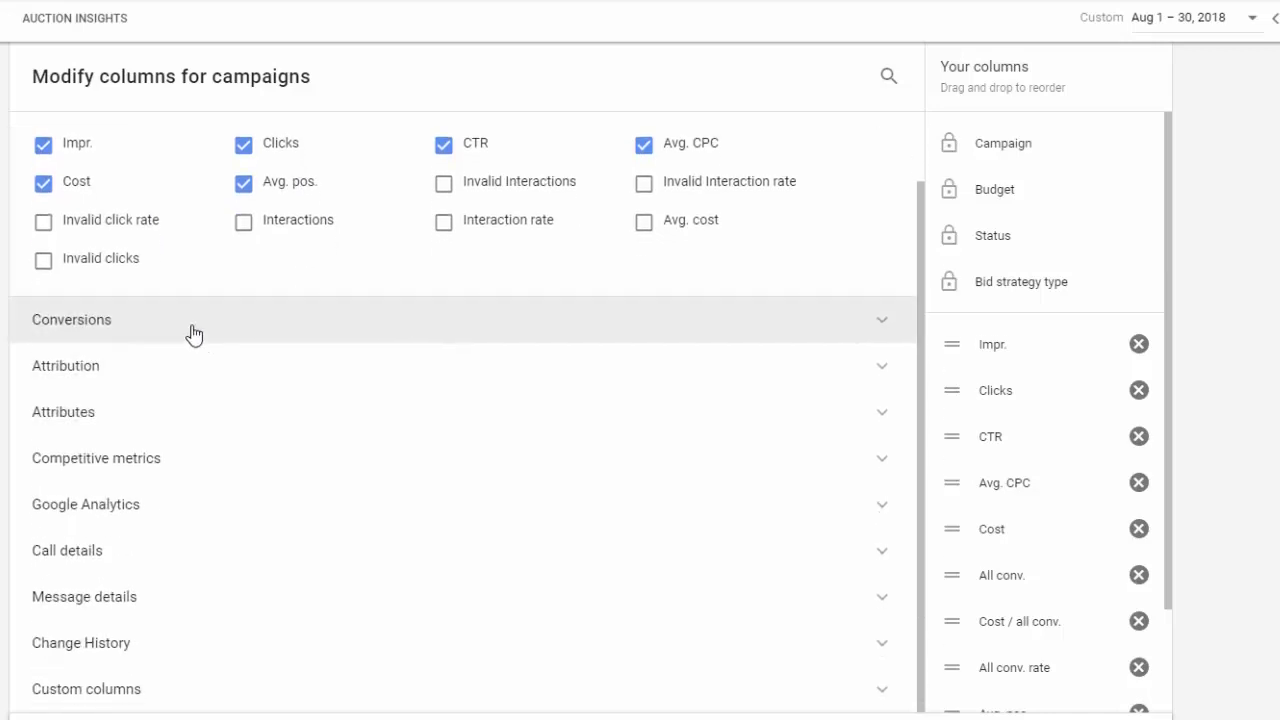
Review which columns are selected under Conversions, Competitive metrics and Change History in the column settings.
click(194, 334)
mouse_move(133, 485)
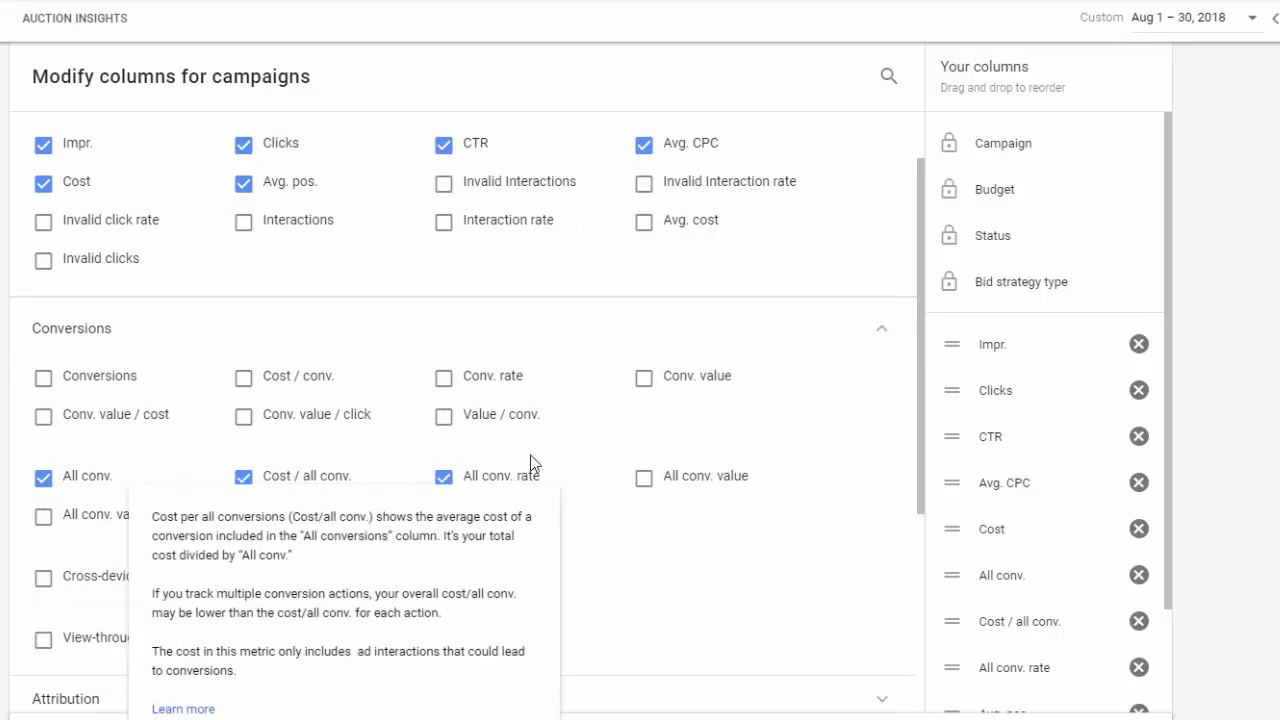
scroll(643, 535, down, 4)
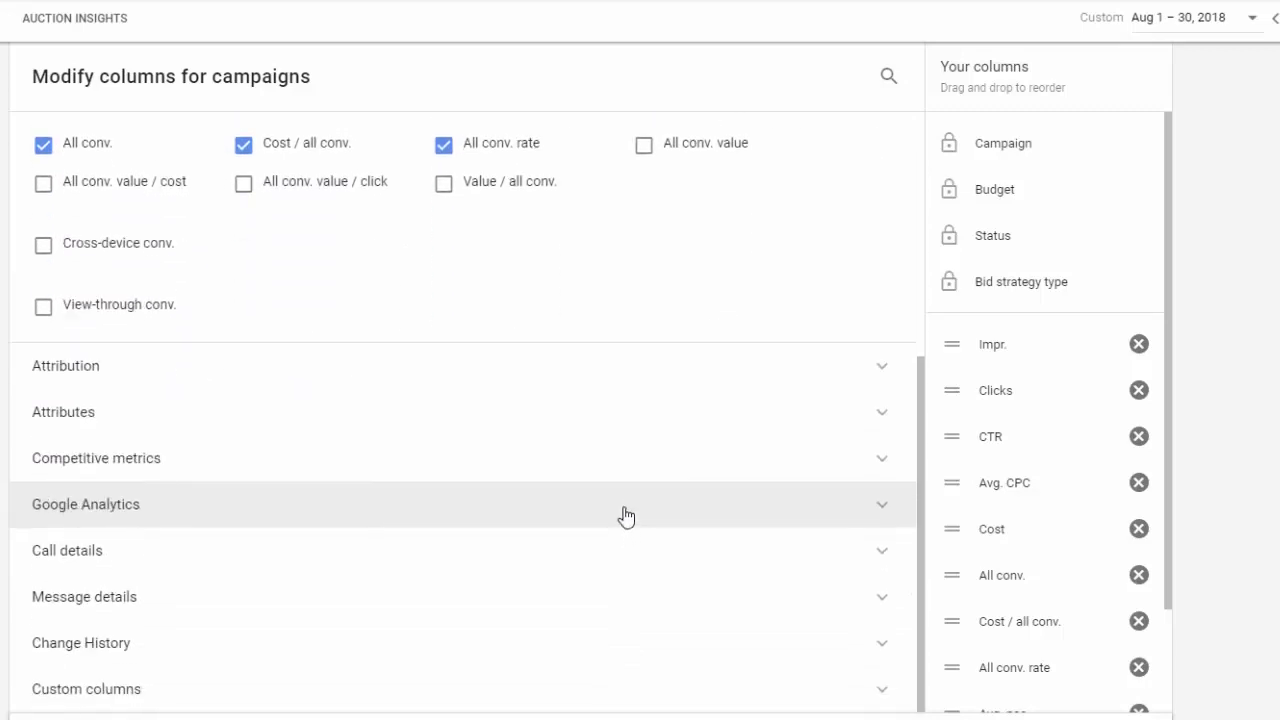
click(145, 463)
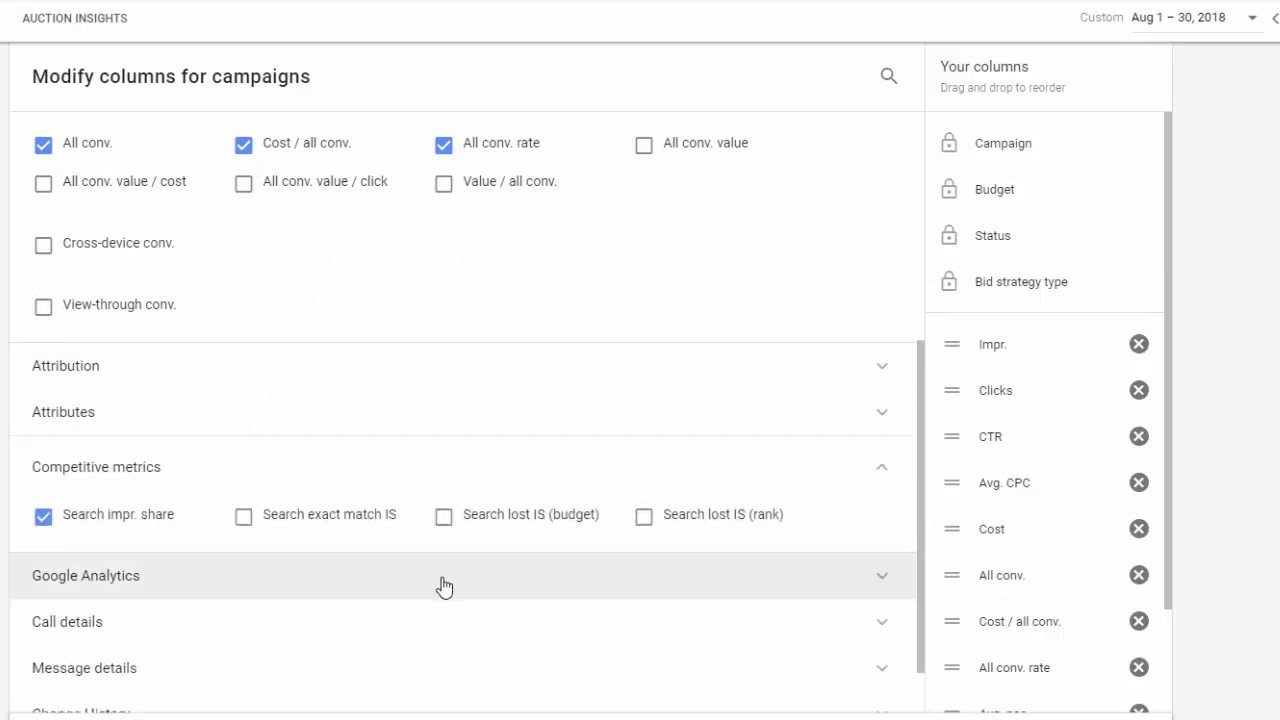
scroll(445, 588, down, 1)
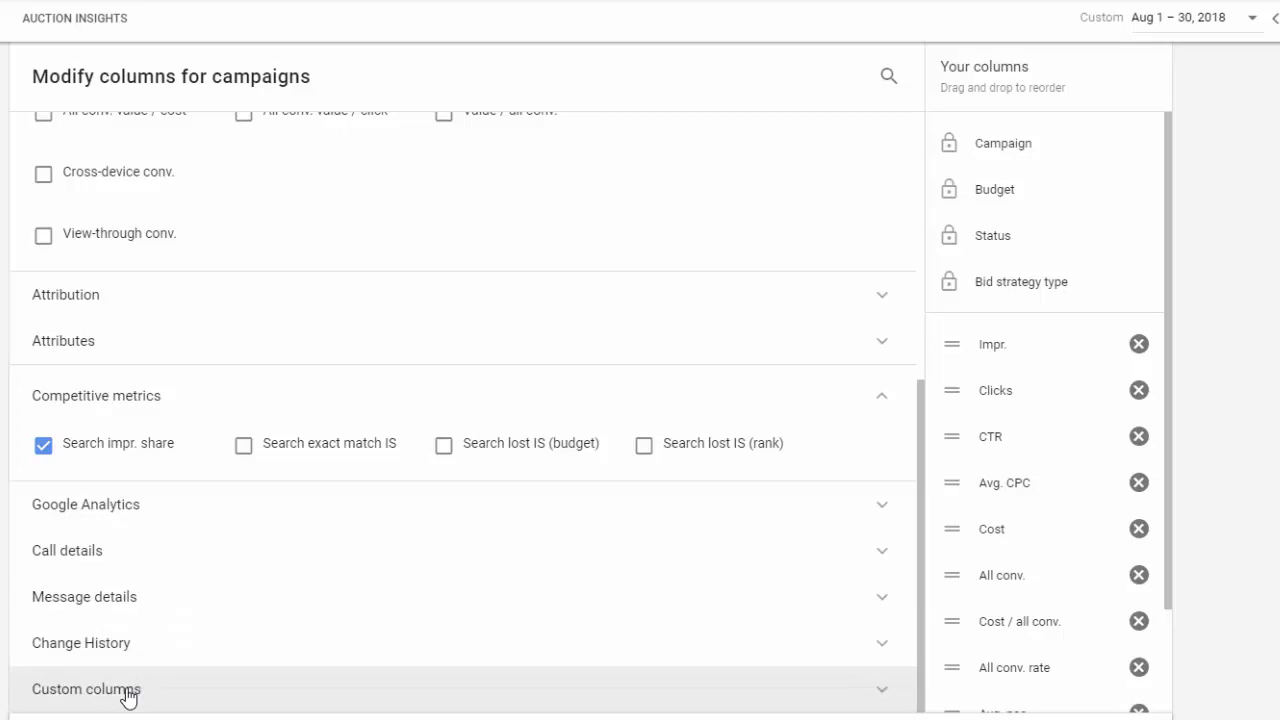
click(120, 653)
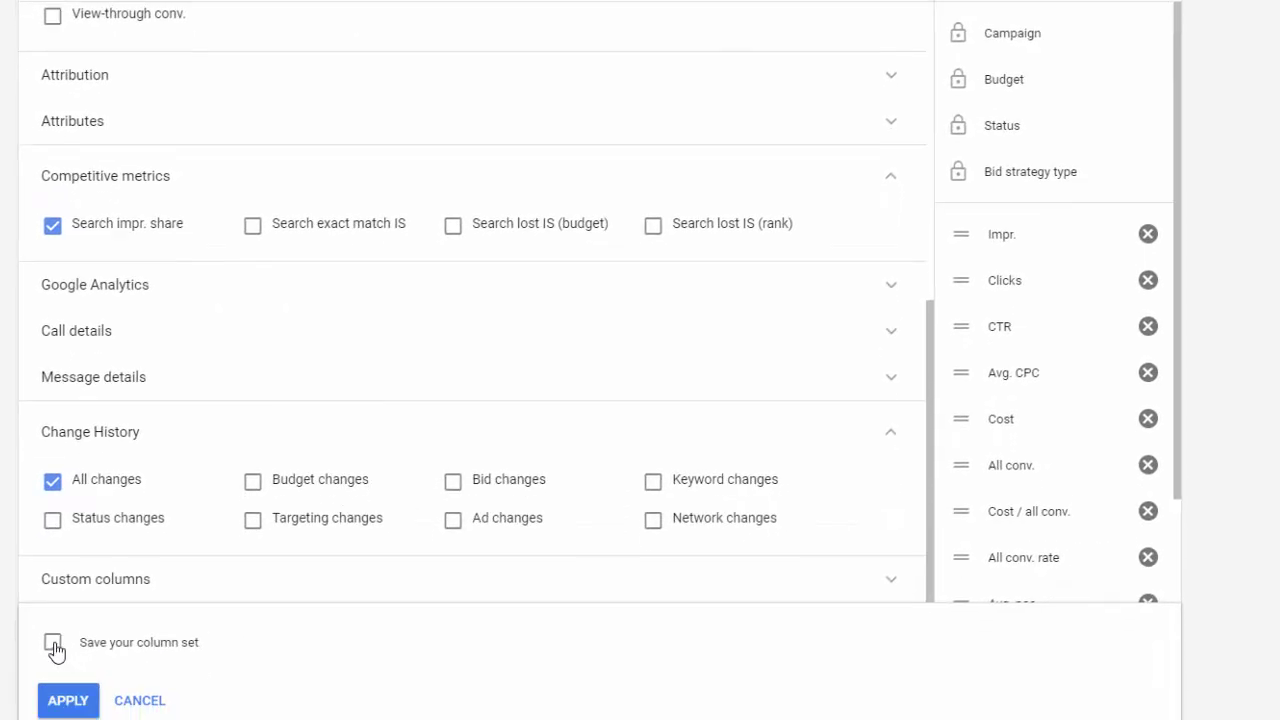
Check the order of the chosen columns through All changes, and name the column set to save "Custom".
drag(1176, 206, 1180, 295)
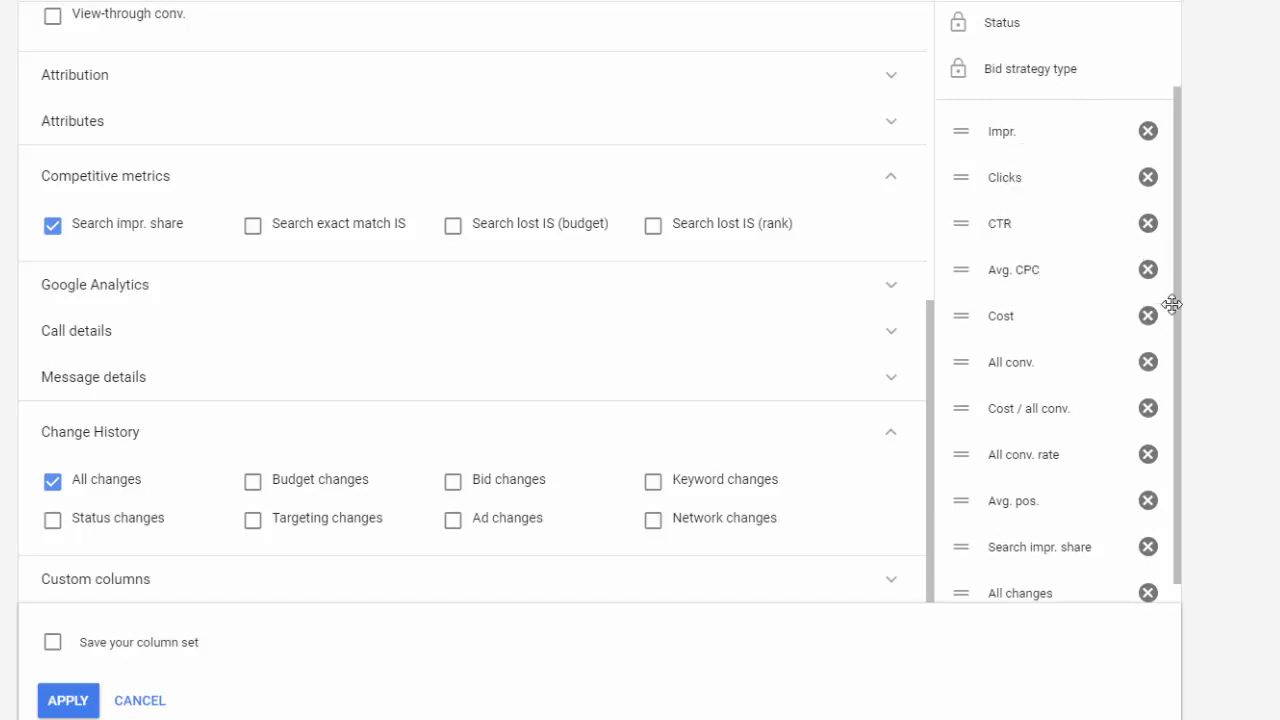
drag(1178, 312, 1180, 357)
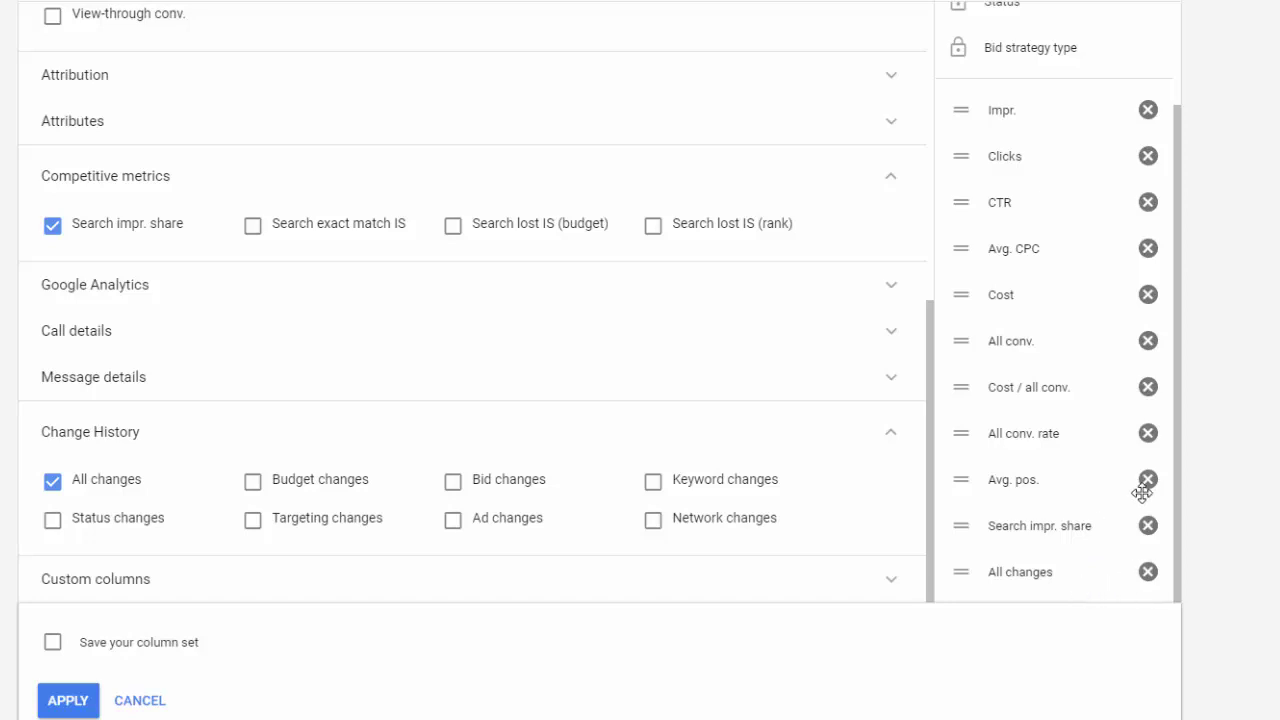
mouse_move(1009, 250)
mouse_down()
mouse_move(1023, 183)
mouse_move(1010, 247)
mouse_up()
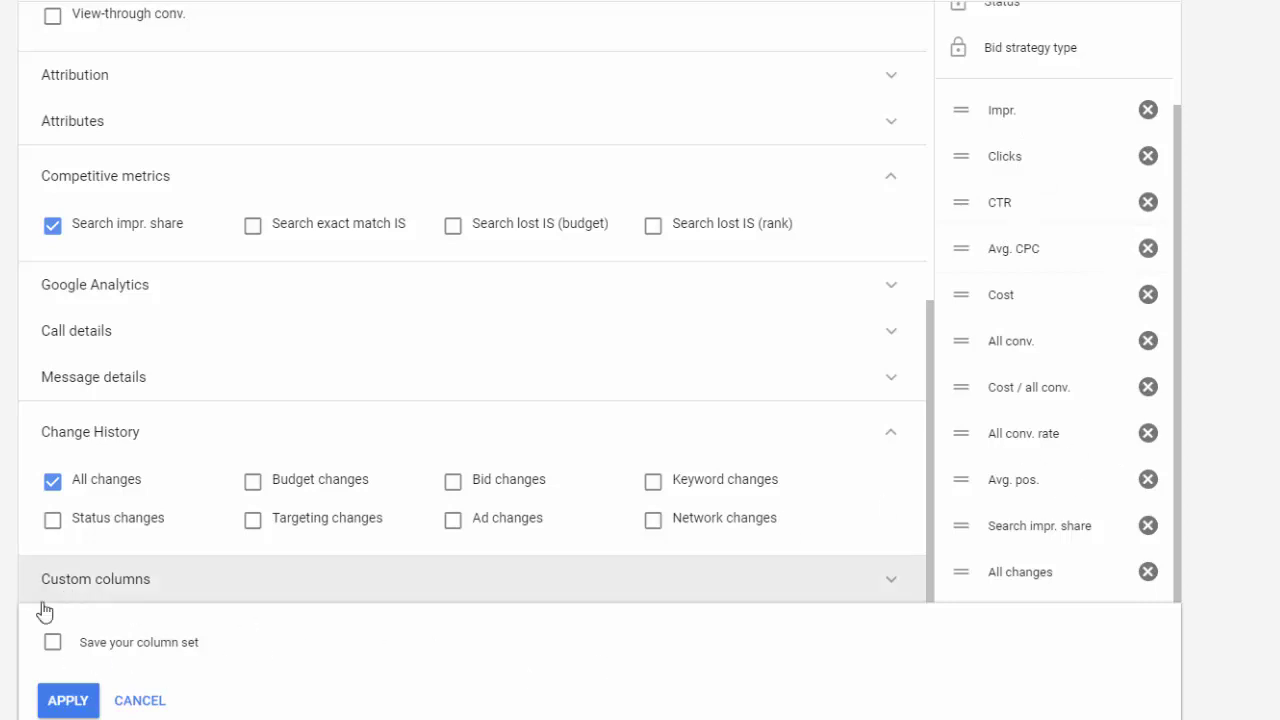
click(52, 644)
text(Custom)
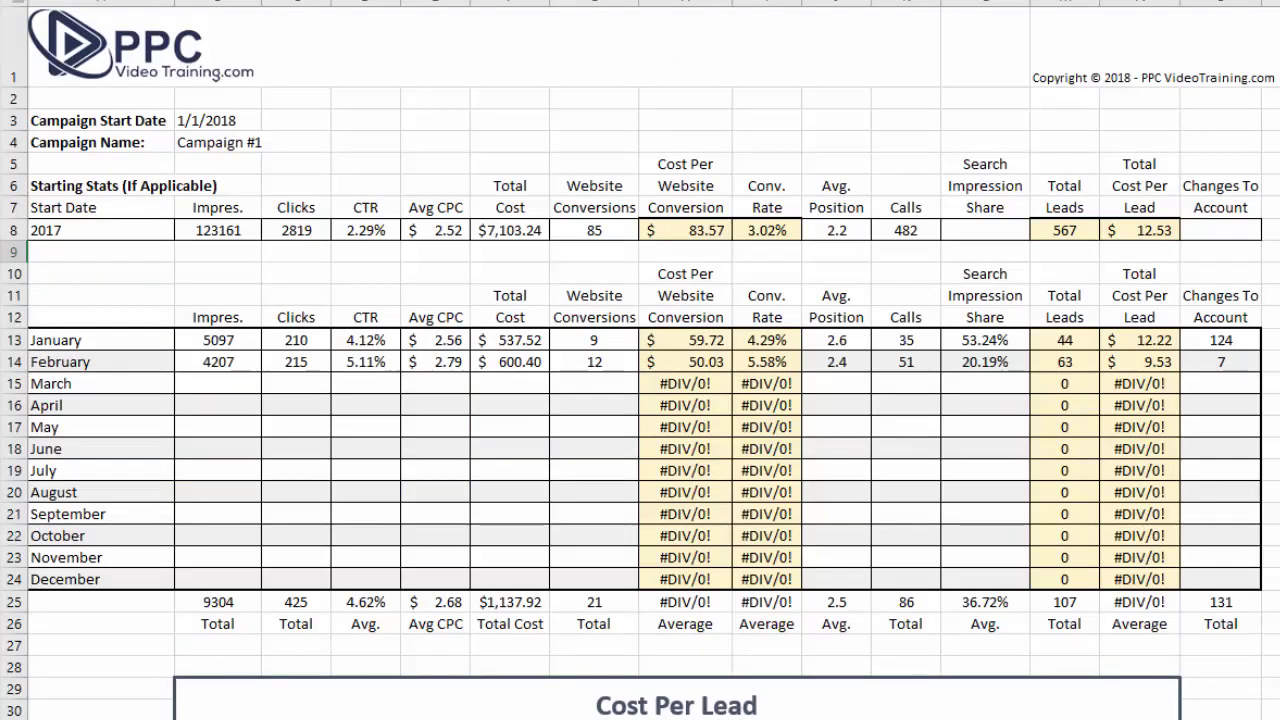
Switch to the Excel tracking sheet and review the campaign start date, campaign name and 2017 starting stats from impressions to average CPC.
click(228, 120)
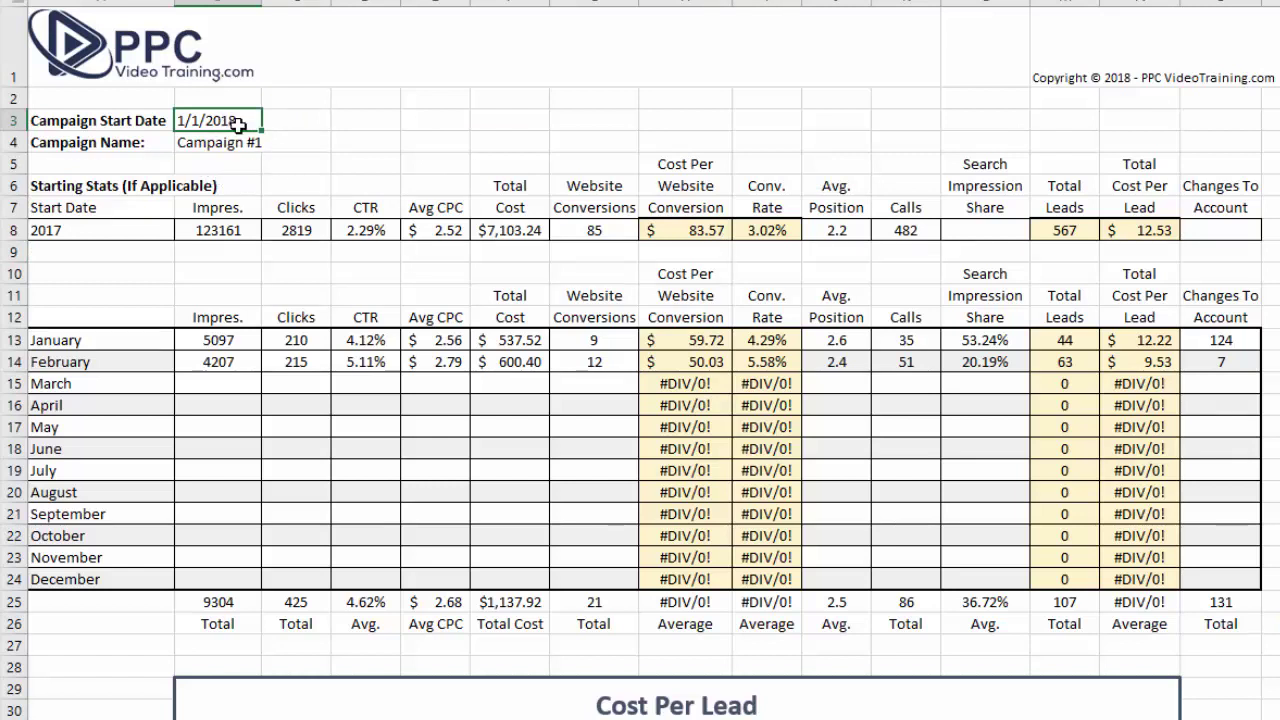
click(232, 146)
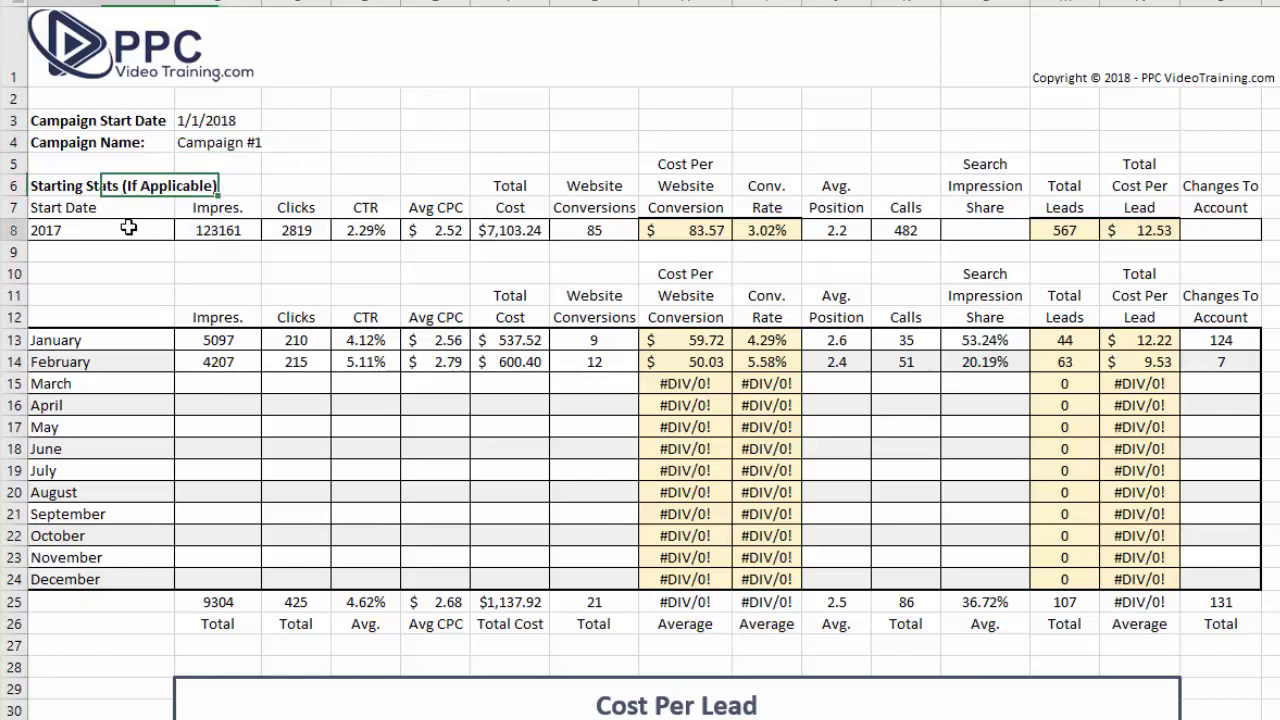
click(212, 231)
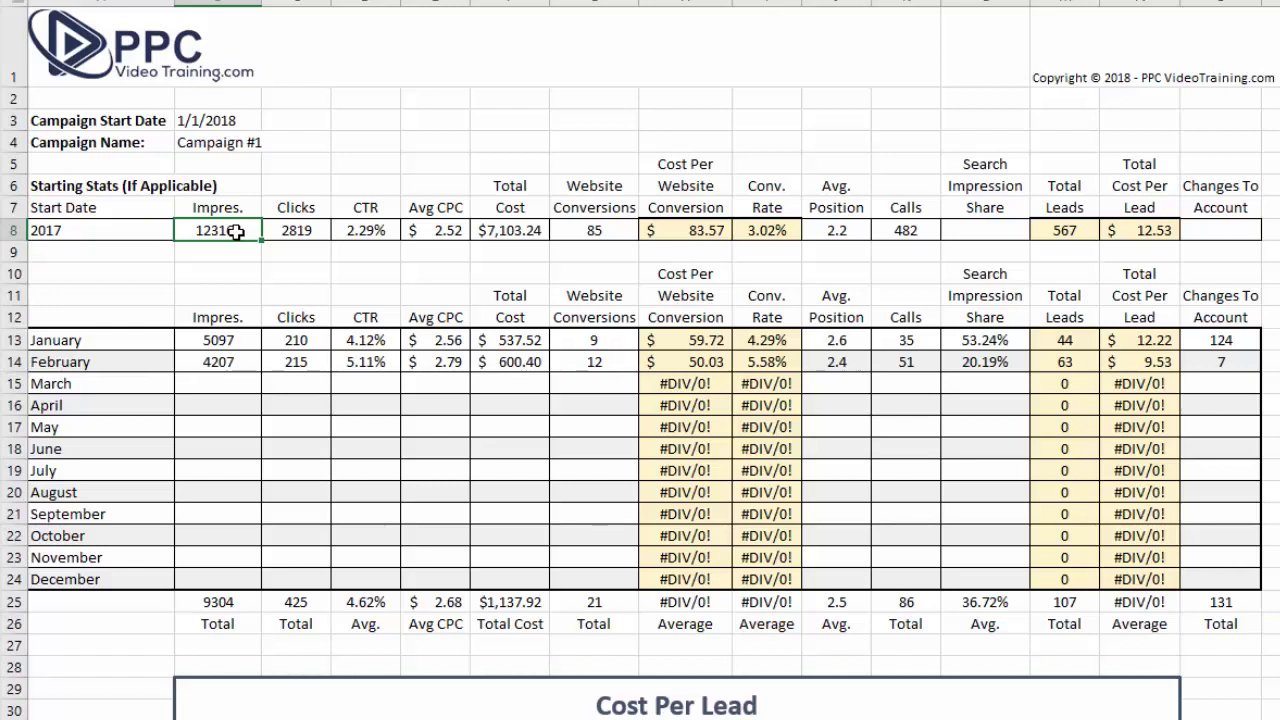
drag(236, 232, 420, 237)
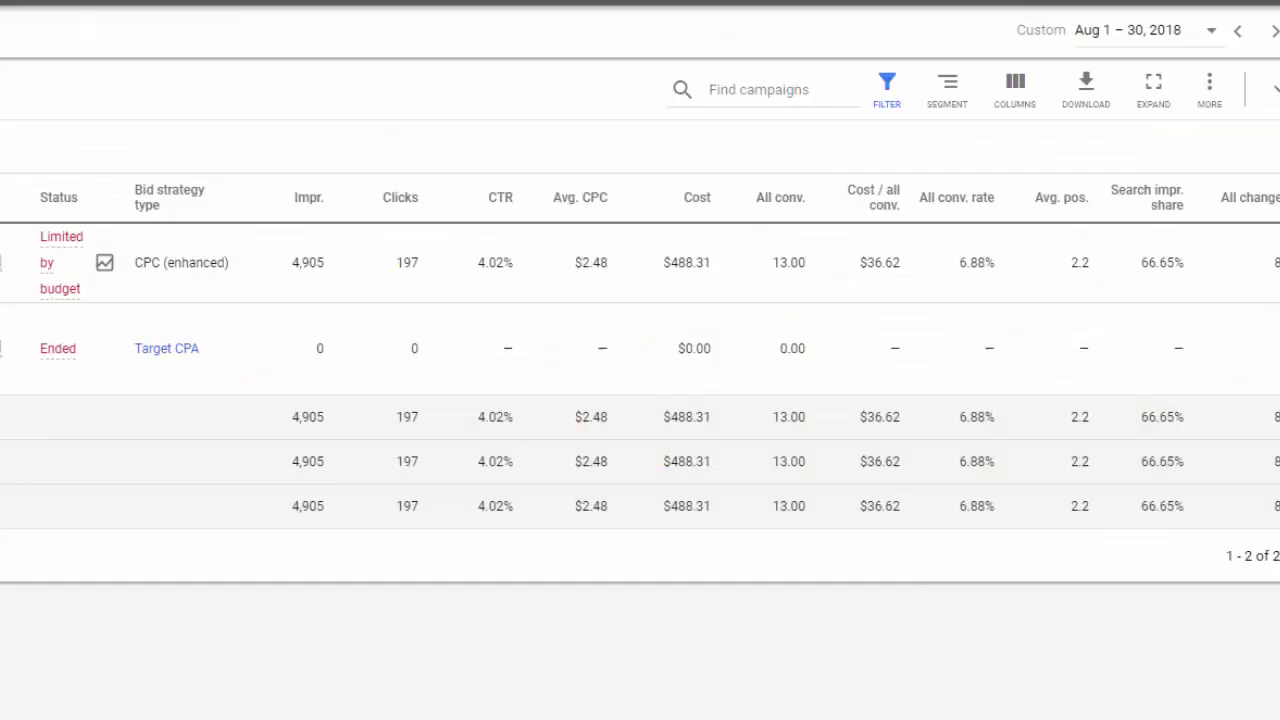
Switch to Google Ads, view the date range options for the campaigns table and close them without applying a range.
click(1212, 36)
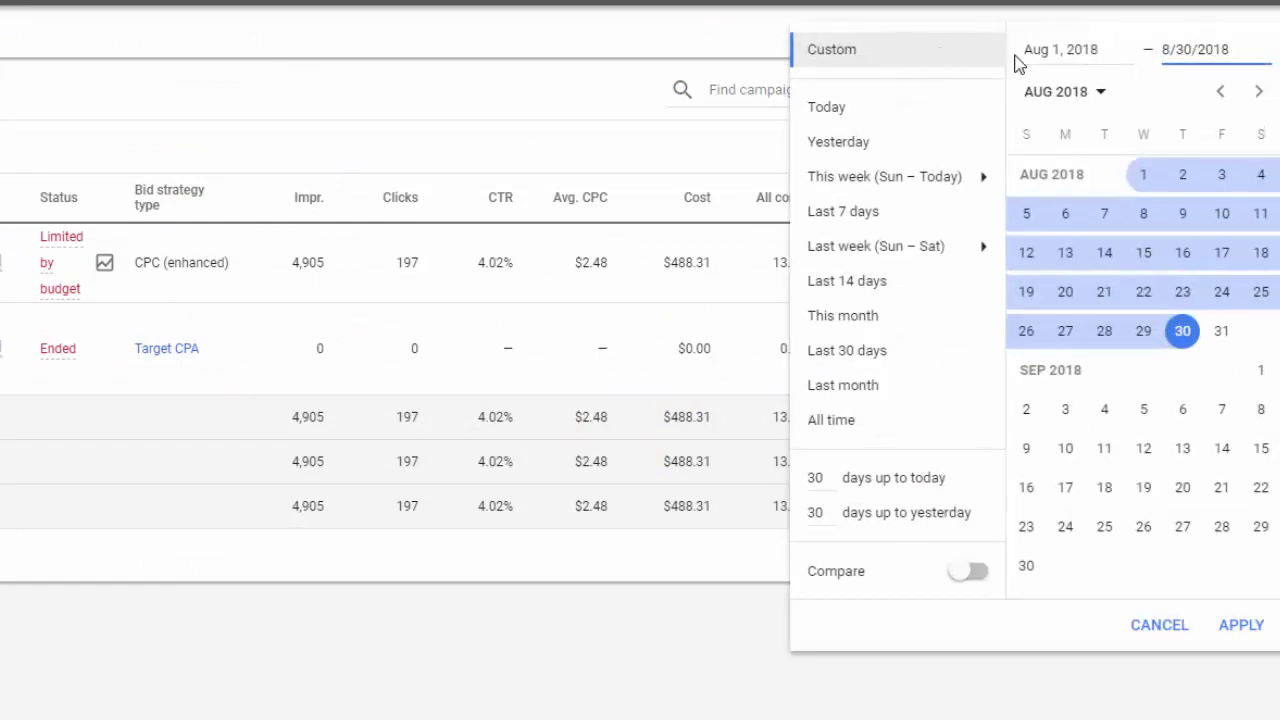
click(688, 44)
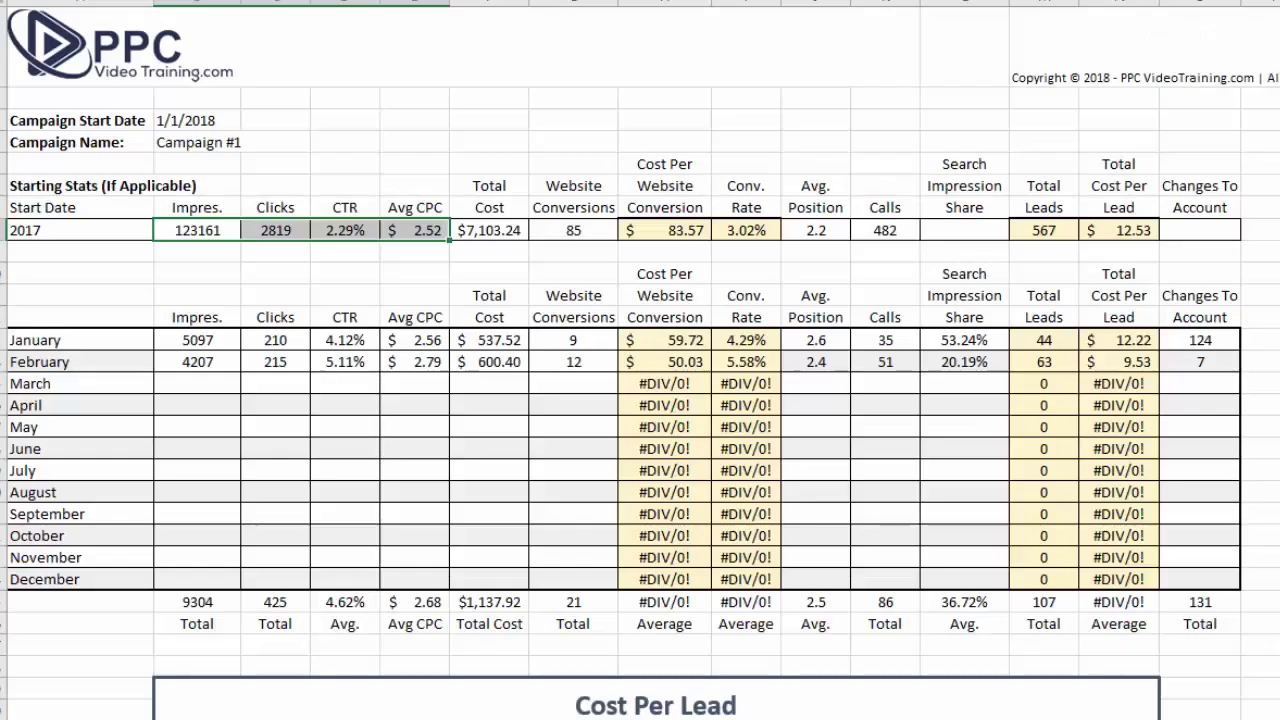
Return to the Excel tracking sheet and examine the 2017 starting stats from the start date across to total cost per lead.
click(80, 207)
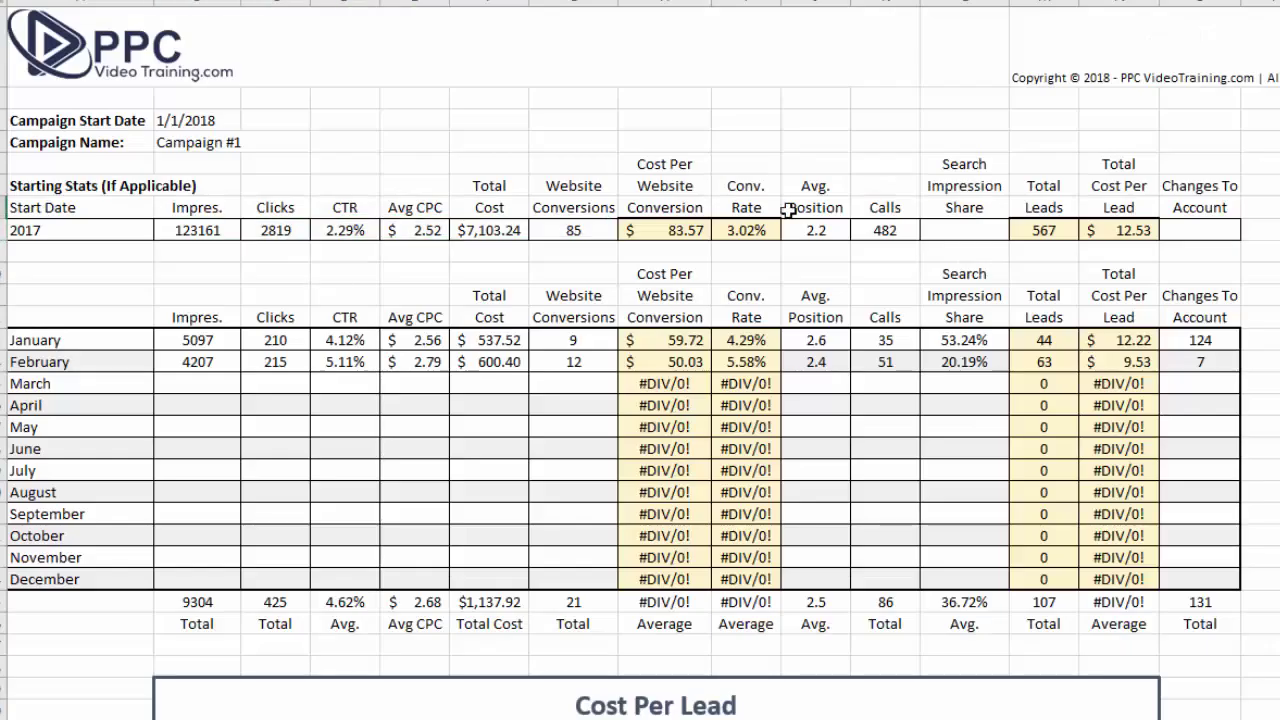
click(215, 233)
click(594, 229)
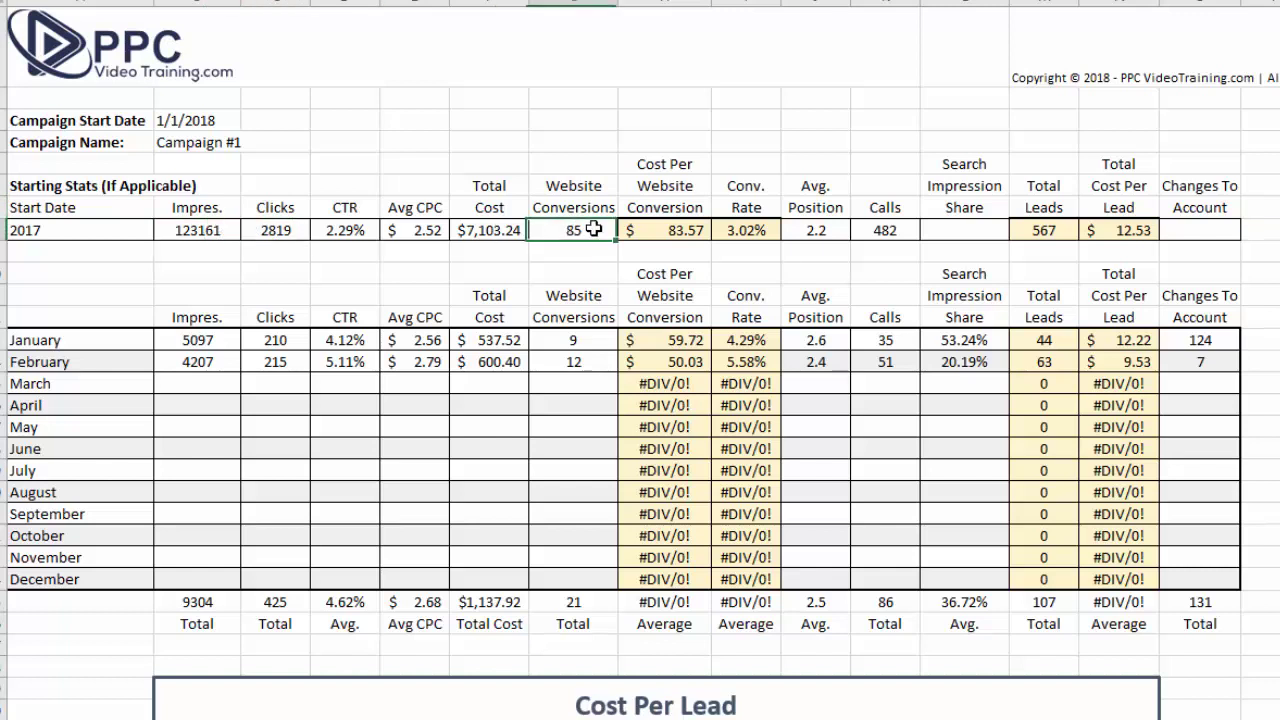
key(Right)
key(Right)
key(Right)
key(Right)
key(Right)
key(Right)
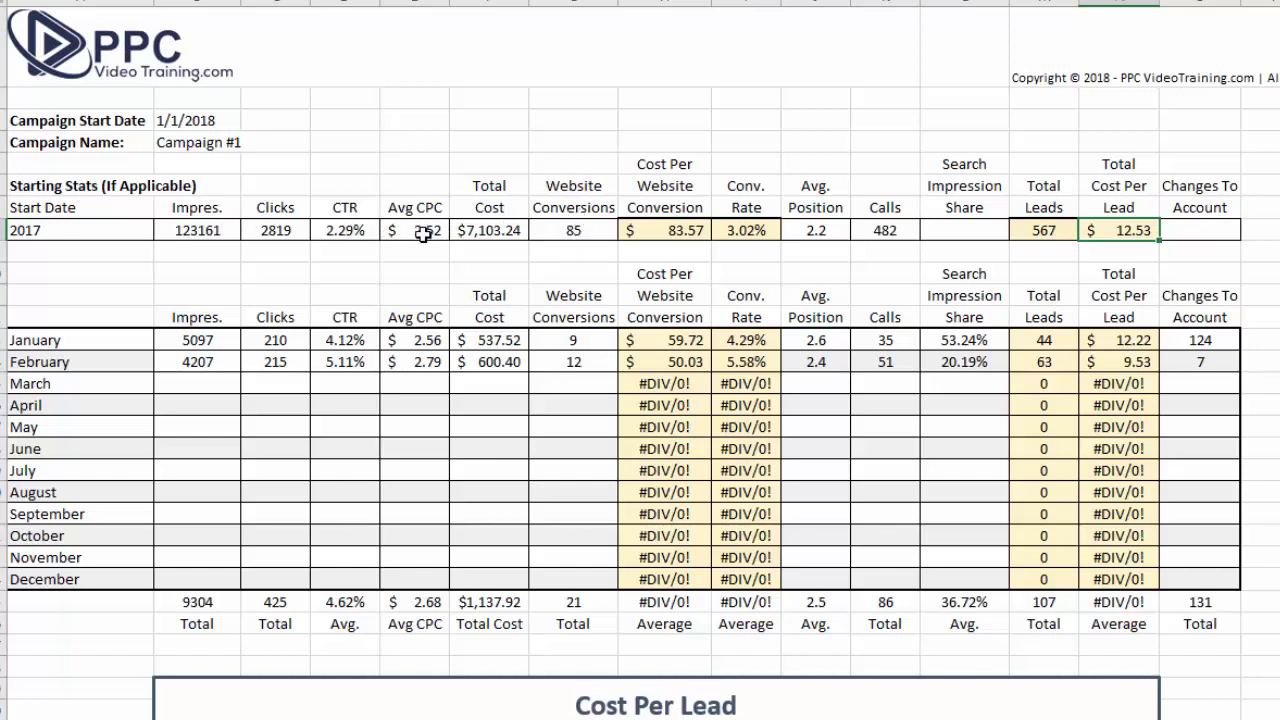
Examine the website conversions and search impression share cells in the 2017 starting stats row.
key(Left)
key(Left)
key(Left)
key(Left)
click(569, 234)
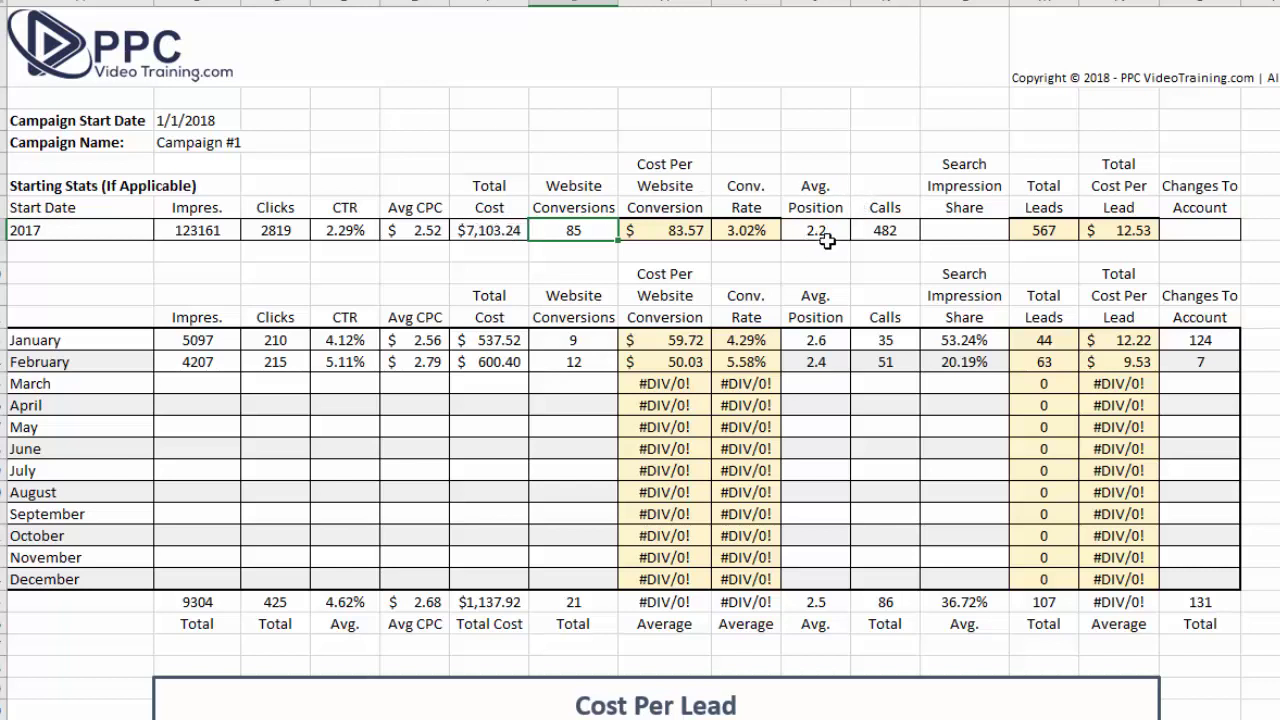
click(973, 226)
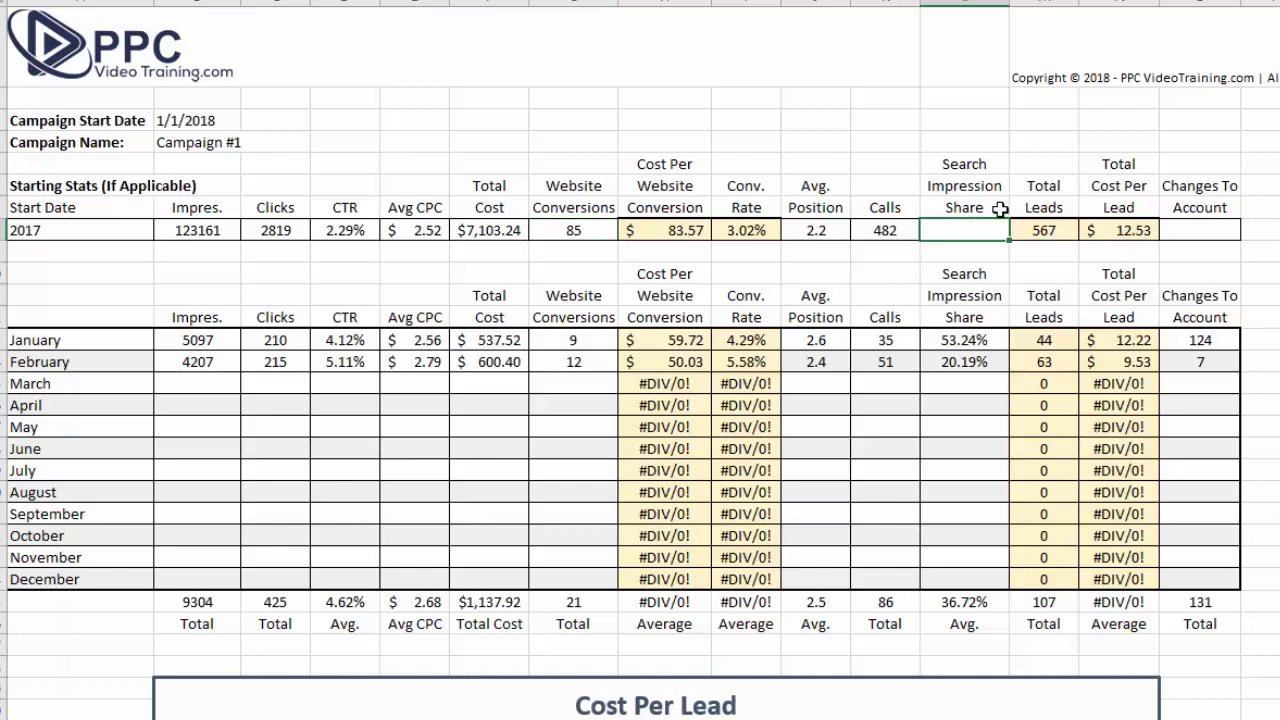
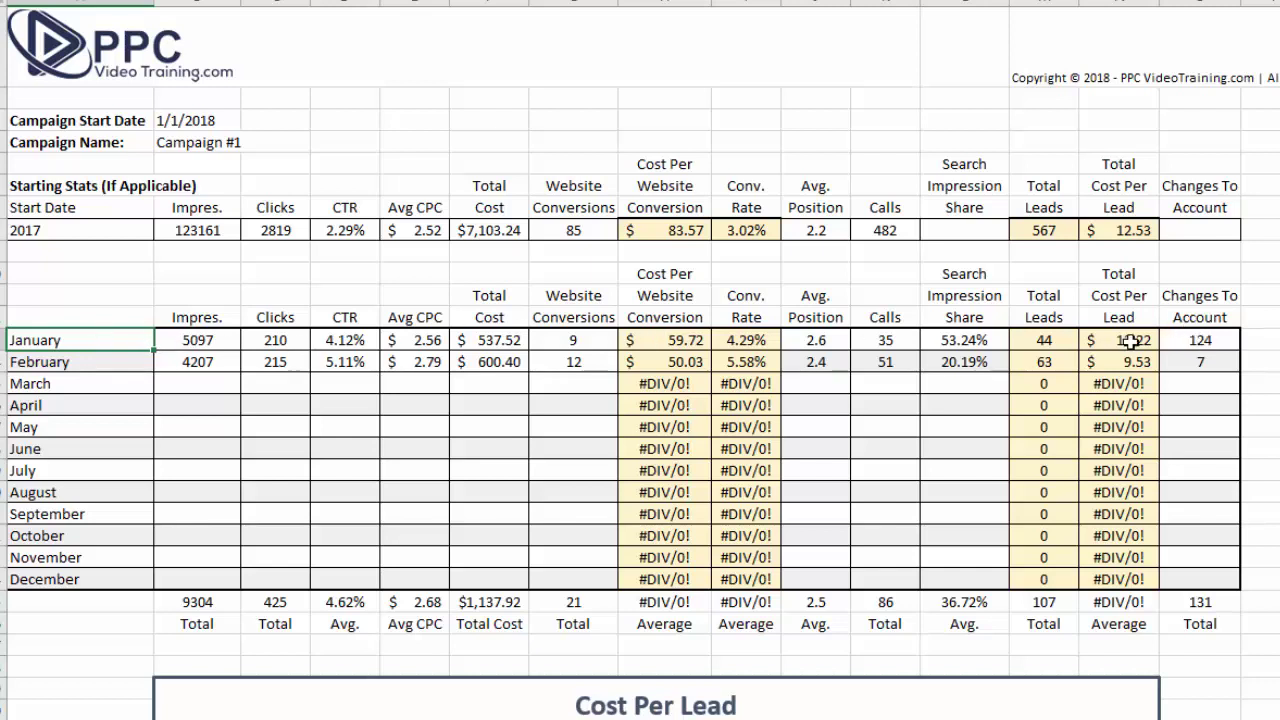
Clear the February entries by undoing them, and review January's stats, including average position and changes to account.
drag(194, 340, 1245, 338)
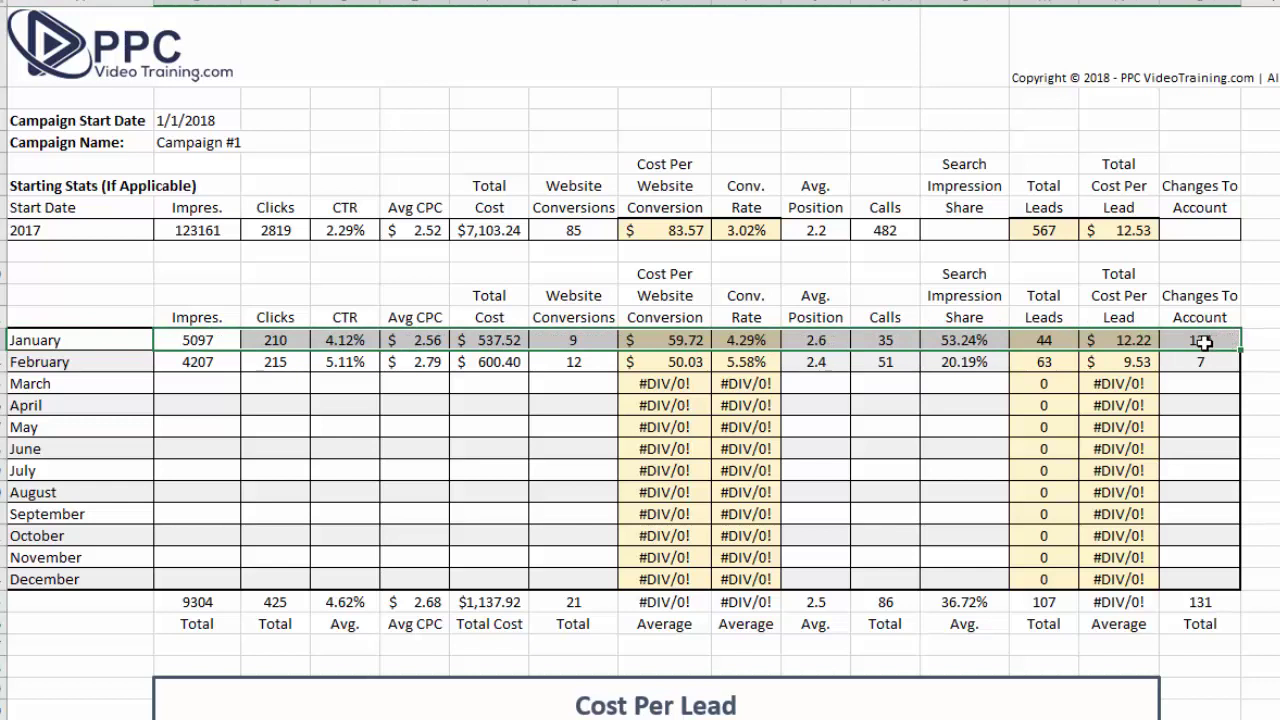
key(ctrl+z)
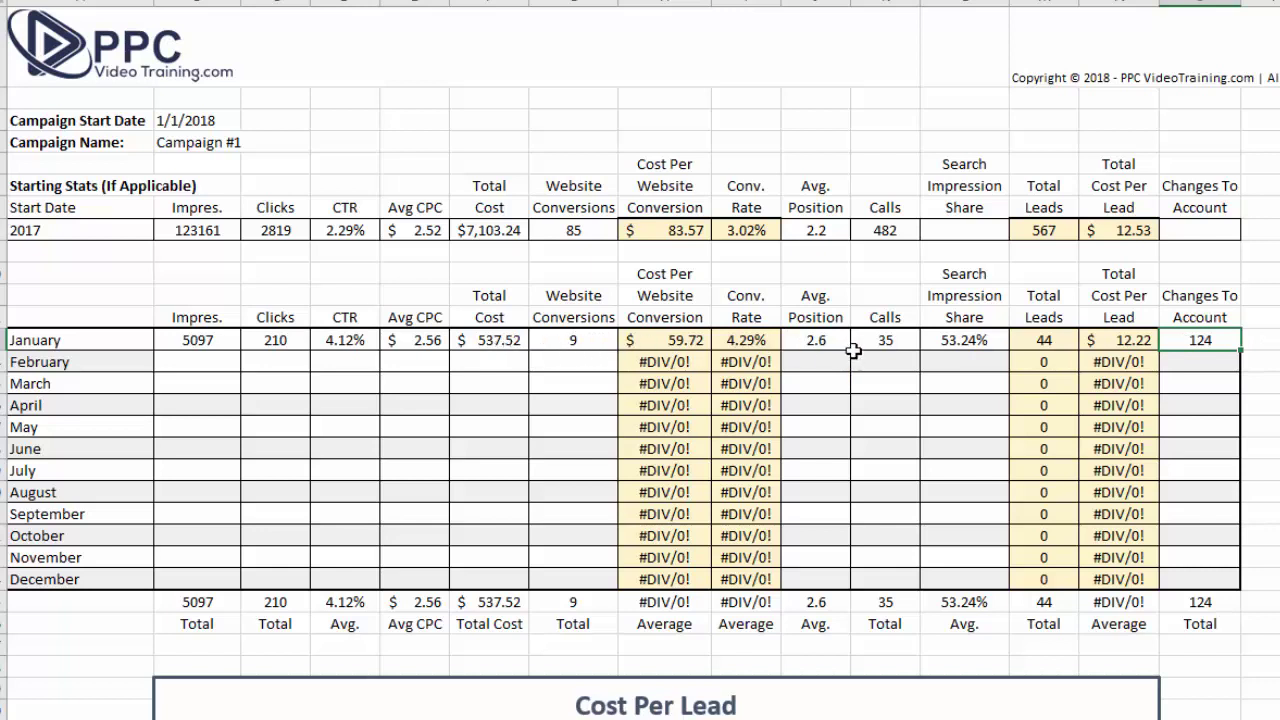
click(818, 340)
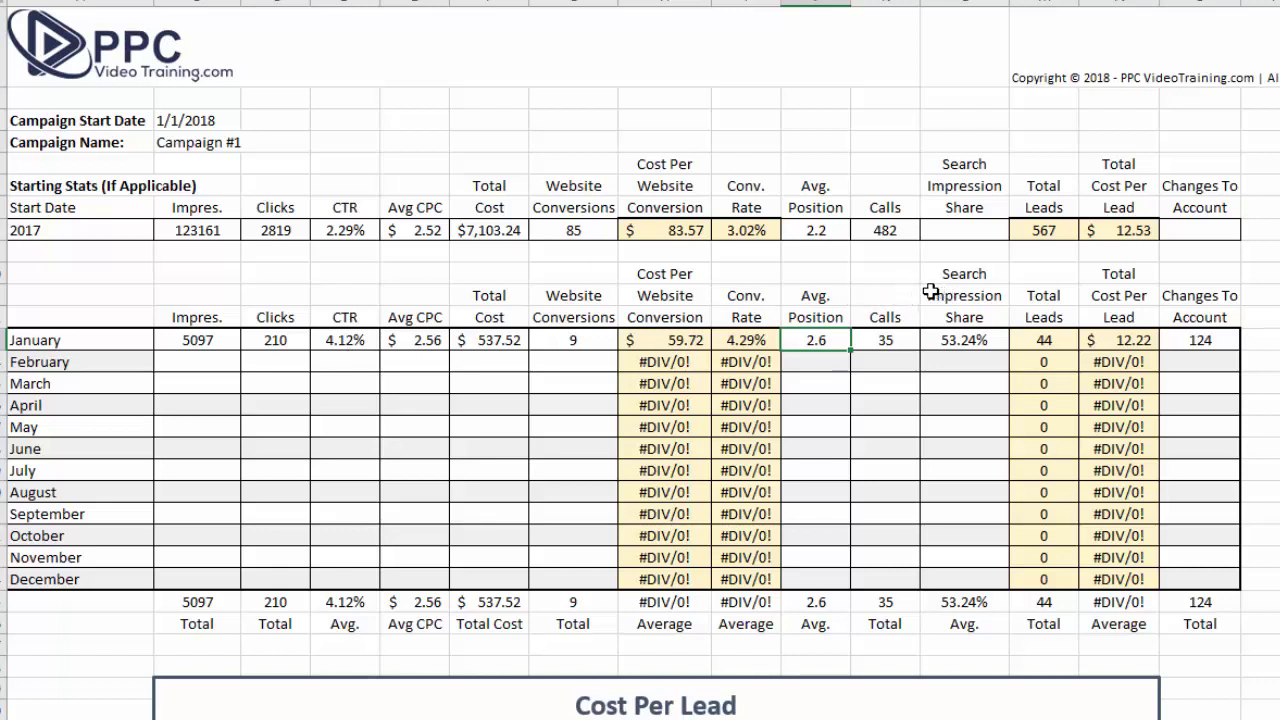
click(1226, 340)
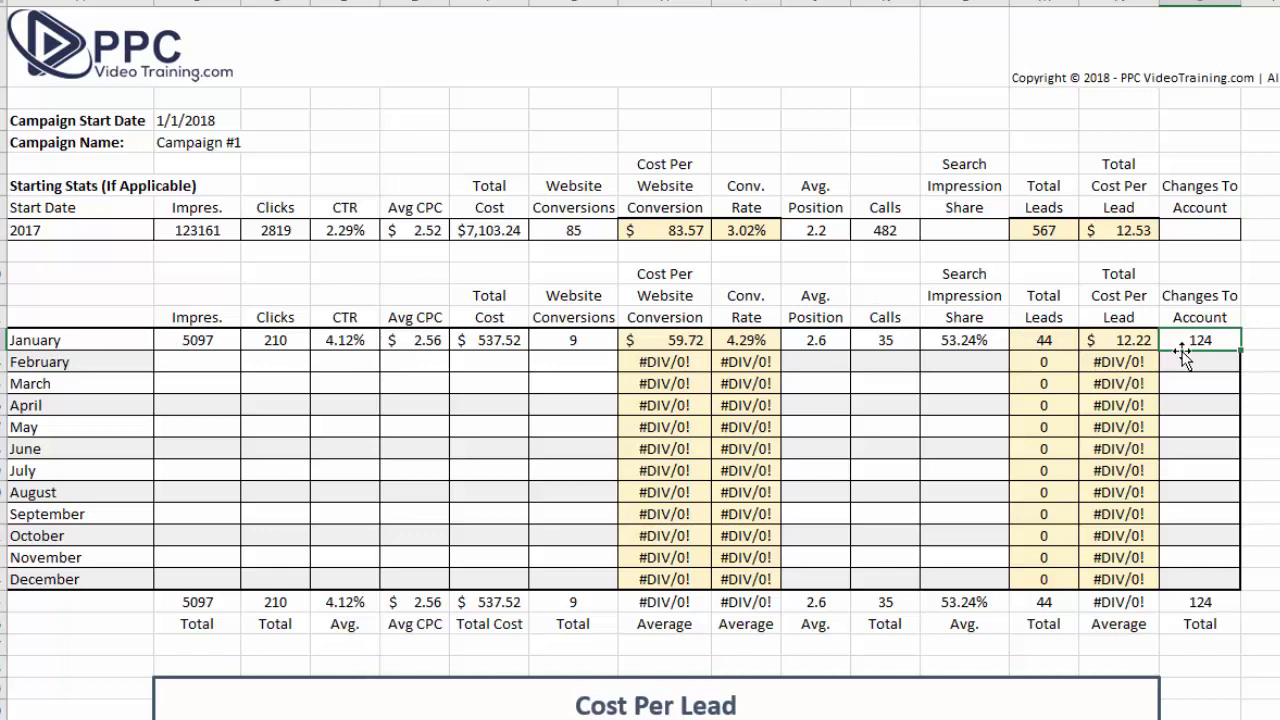
click(1262, 338)
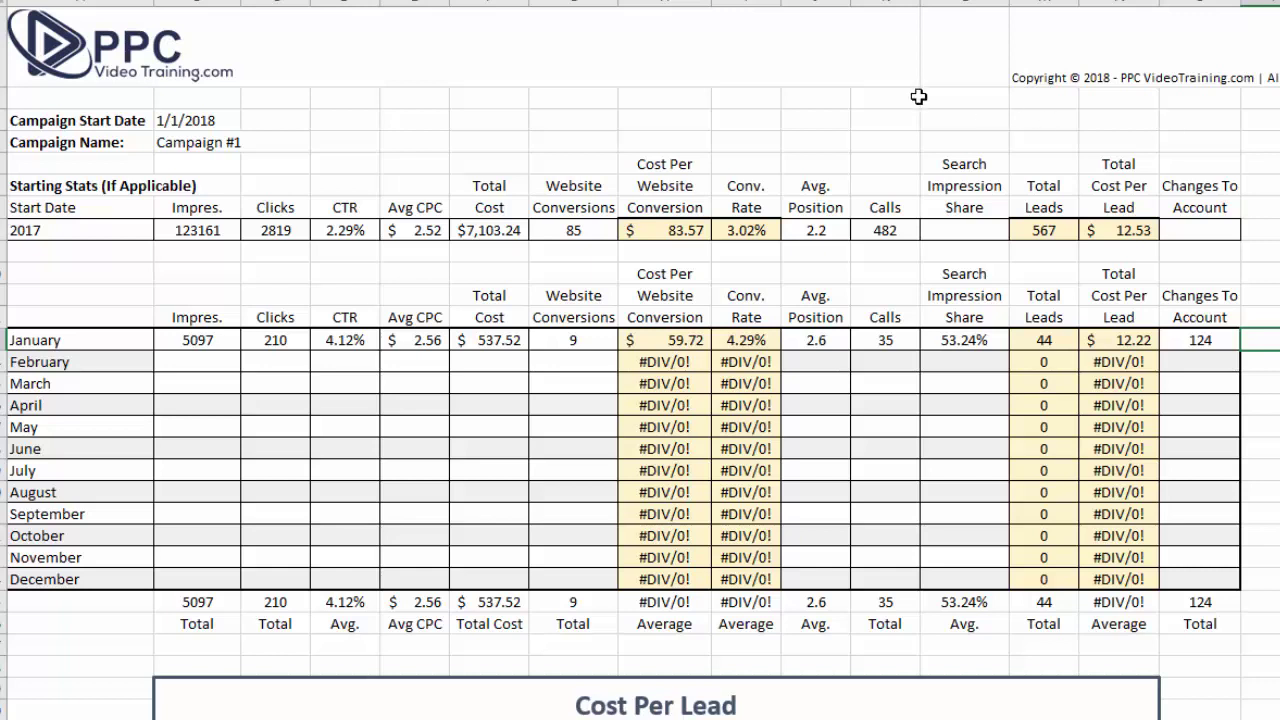
Fill in February's row with 4207 impressions, 215 clicks, 5.11% CTR, $2.79 CPC, $600.40 cost, 12 conversions, 2.4 position, 51 calls, 20.19% impression share and 7 changes.
text(4007	215	5.11%	$ 2.79	$ 600.40	12	$ 50.03	5.58%	2.4	51	20.19%	63	$ 9.53	7)
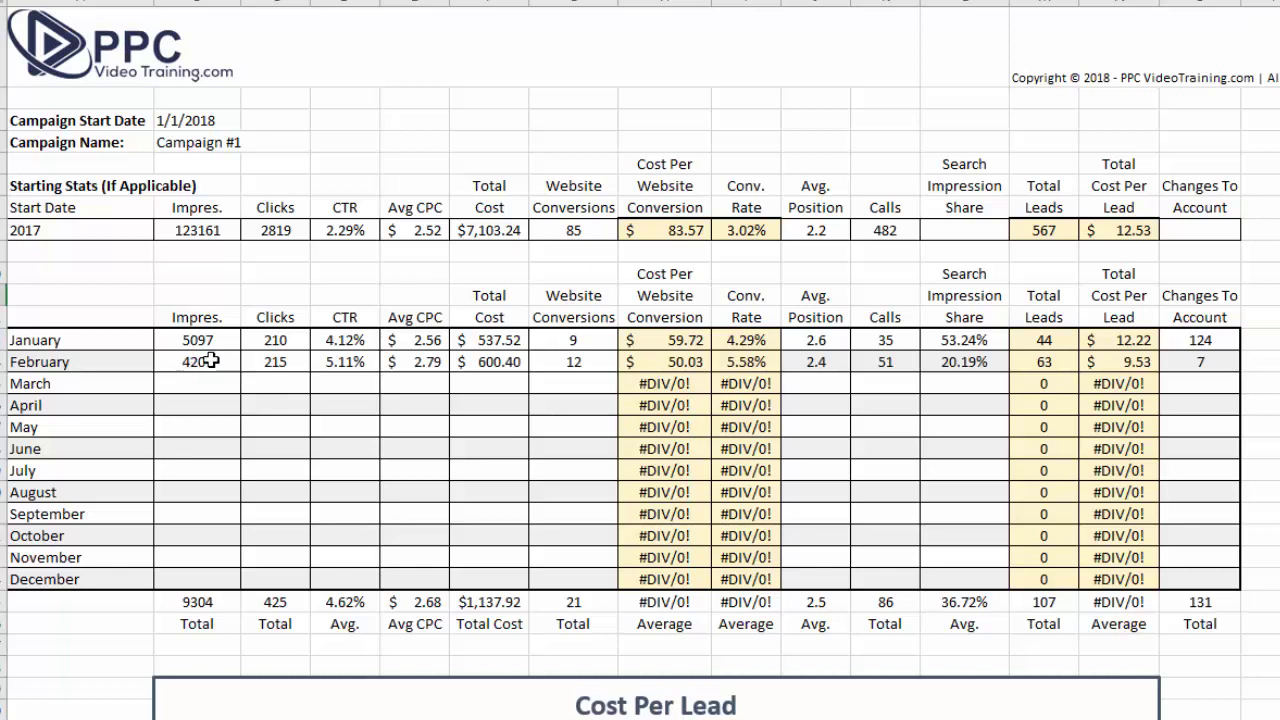
click(295, 363)
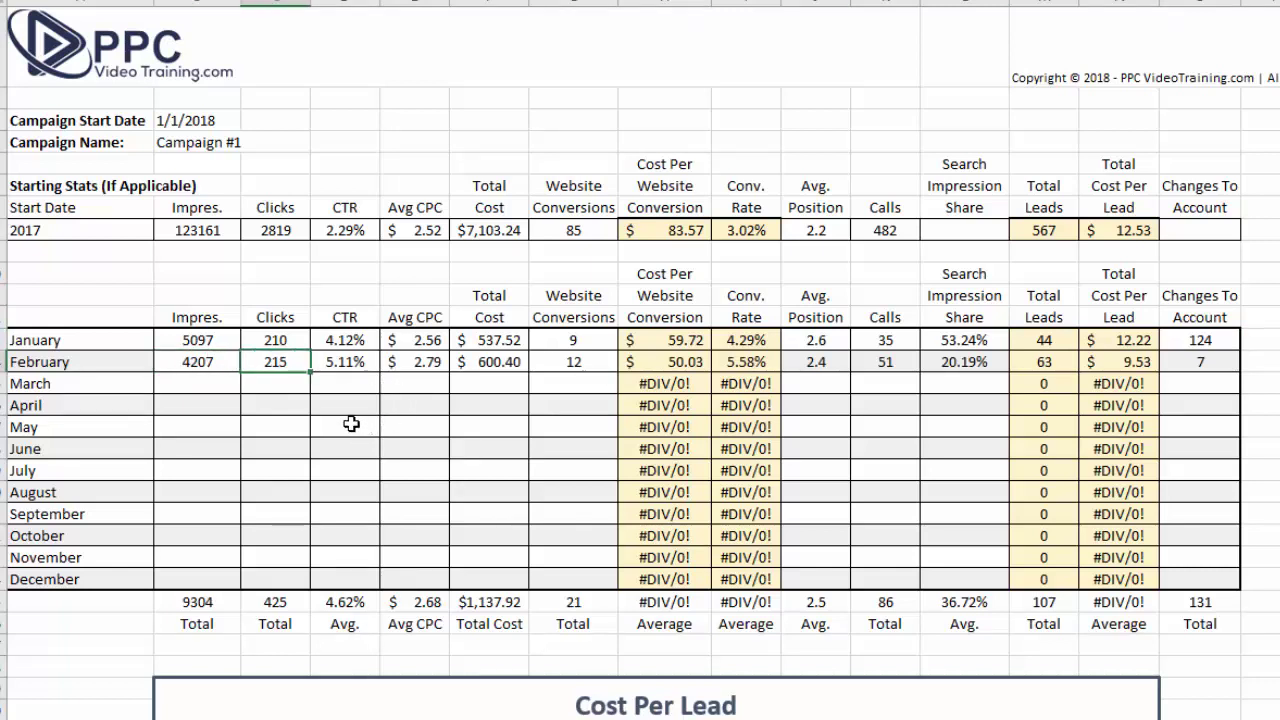
click(373, 363)
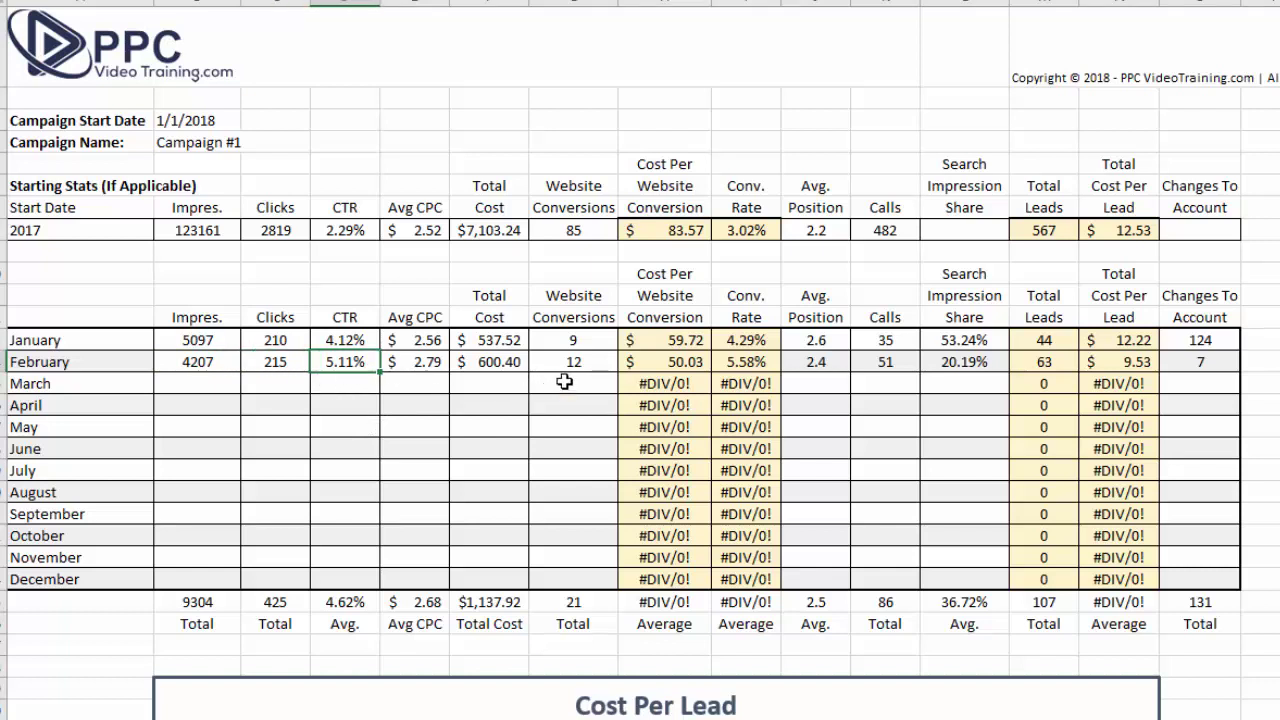
click(444, 366)
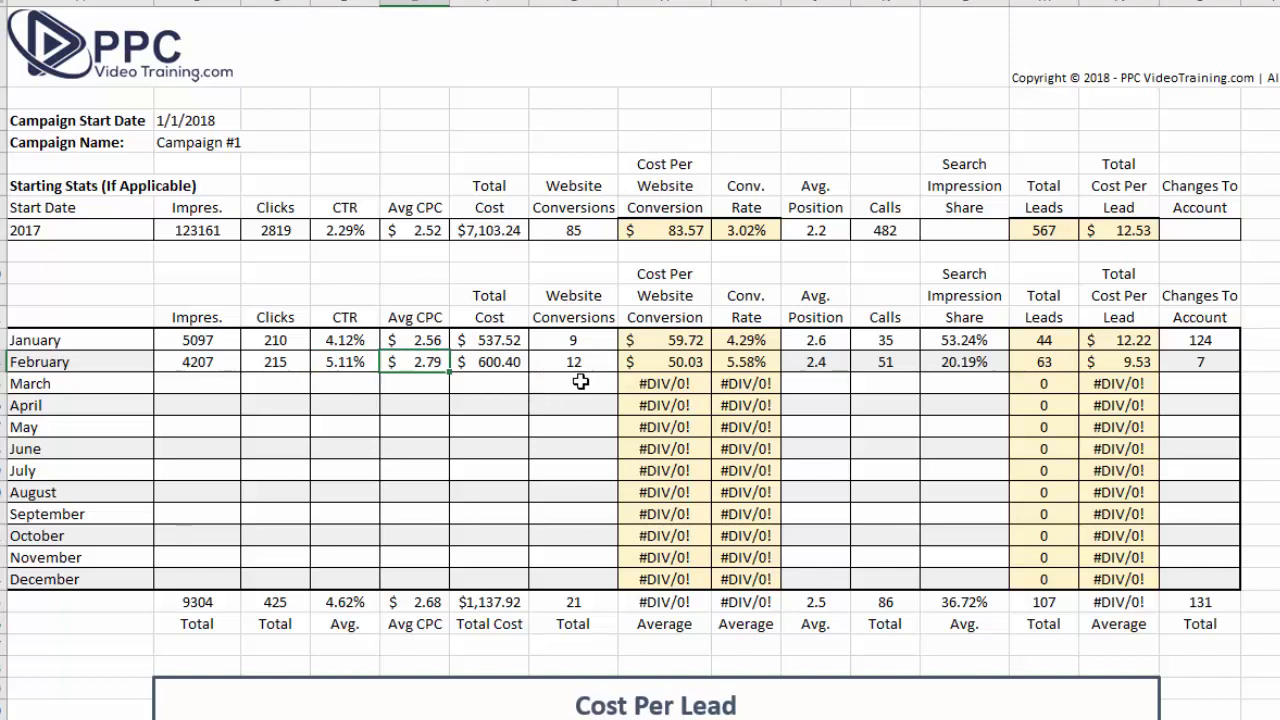
Review February's stats from total cost across to search impression share, including cost per website conversion, conversion rate, average position and calls.
click(502, 368)
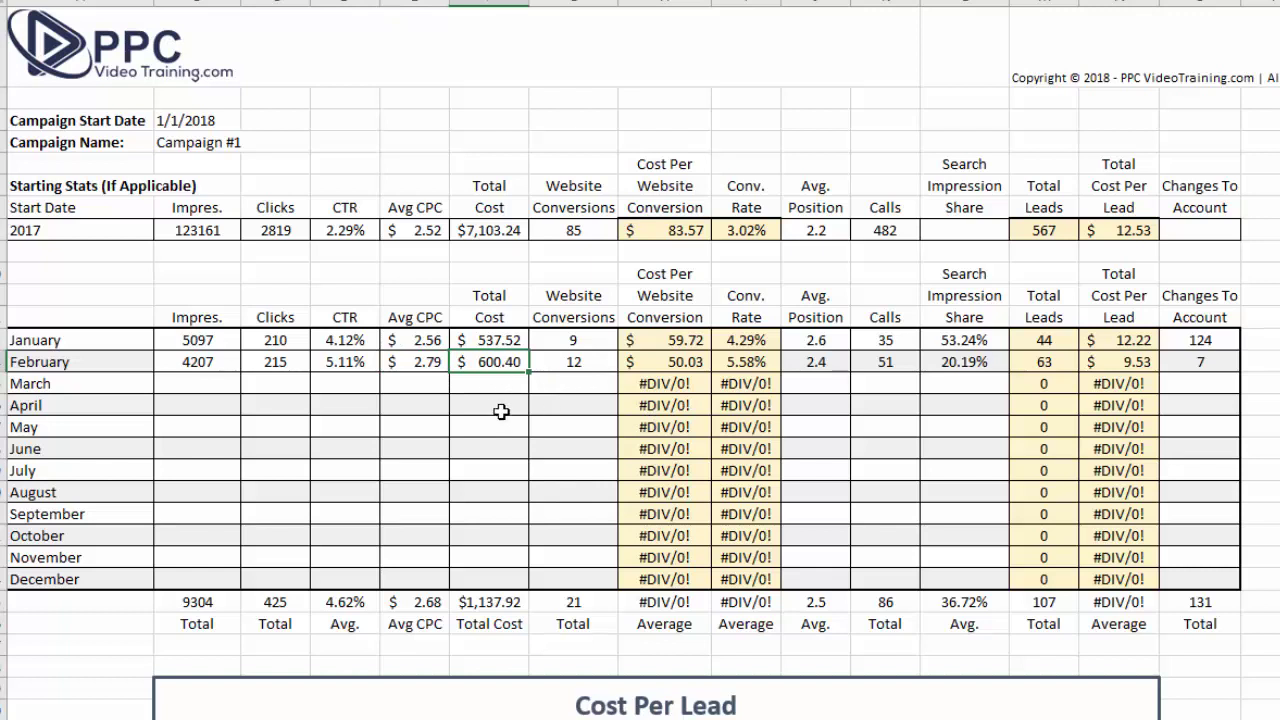
click(575, 365)
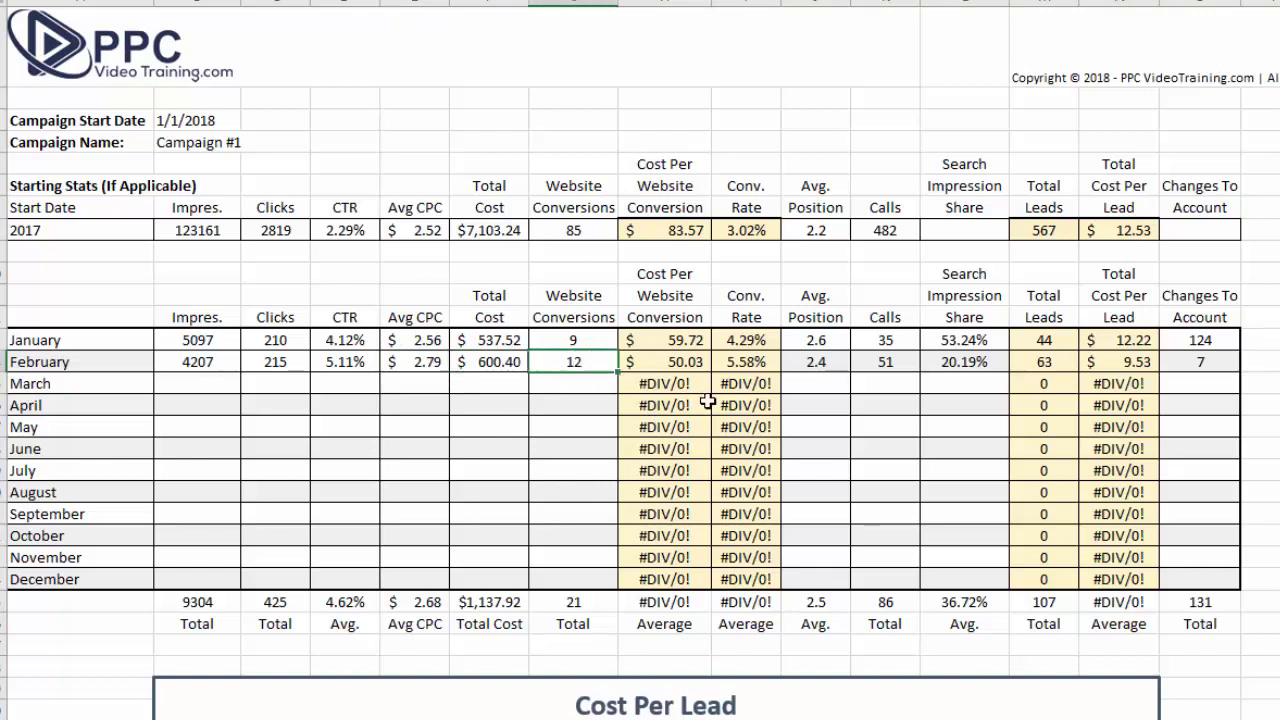
click(695, 362)
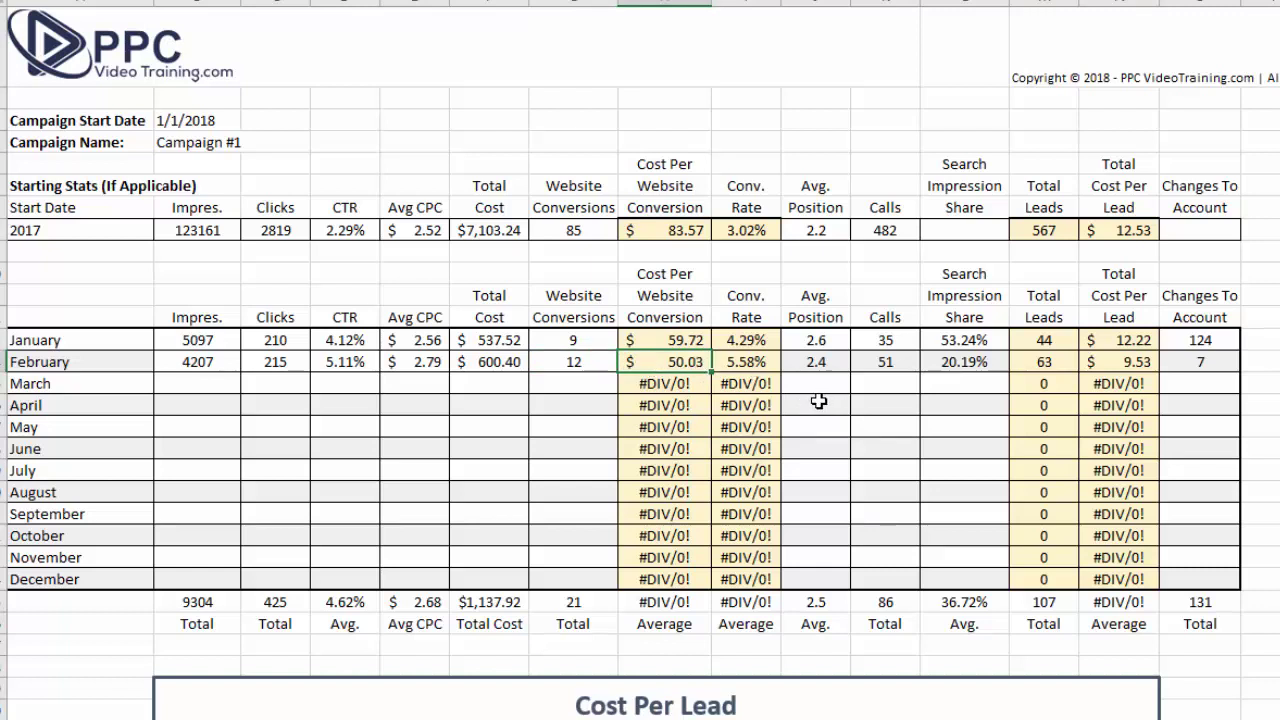
click(766, 363)
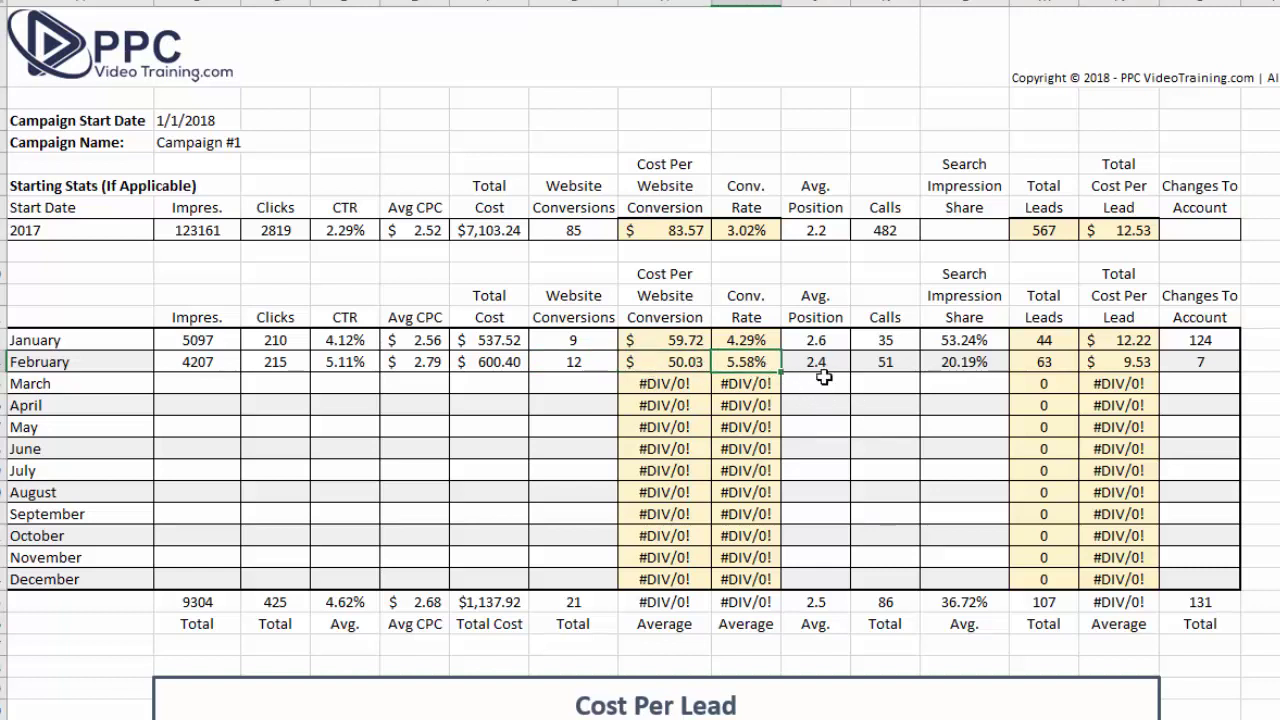
click(820, 368)
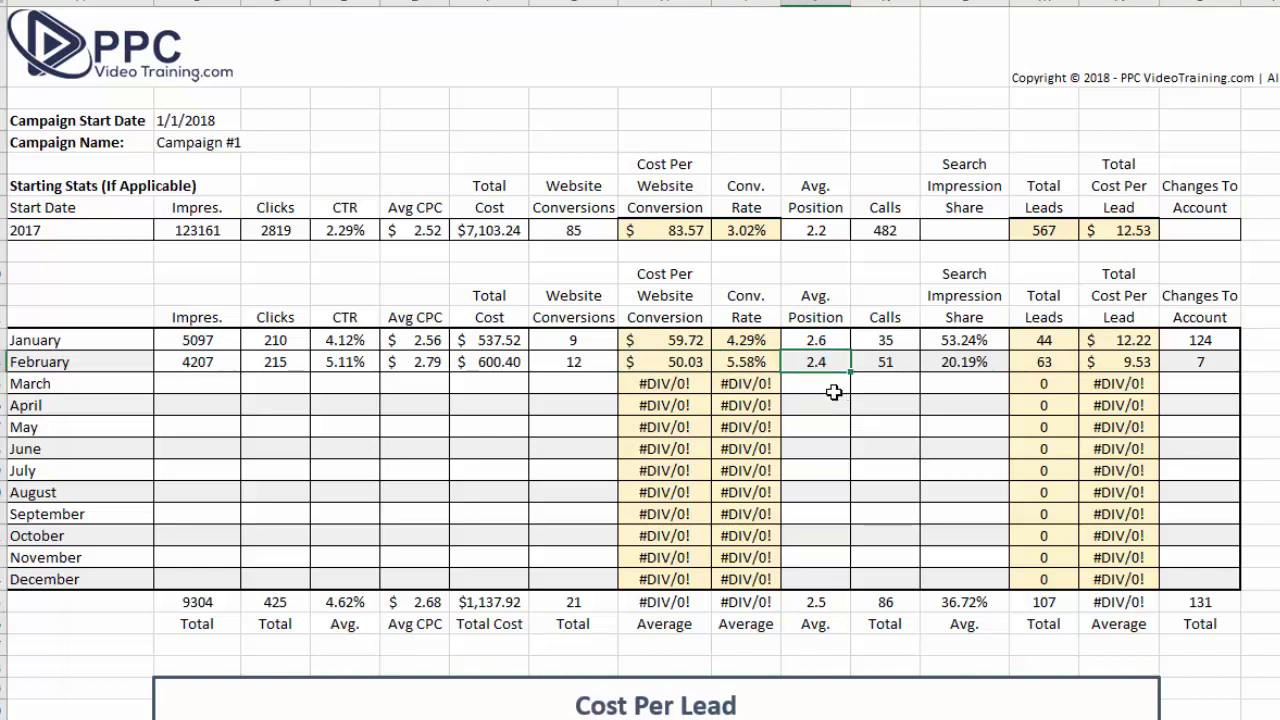
click(885, 368)
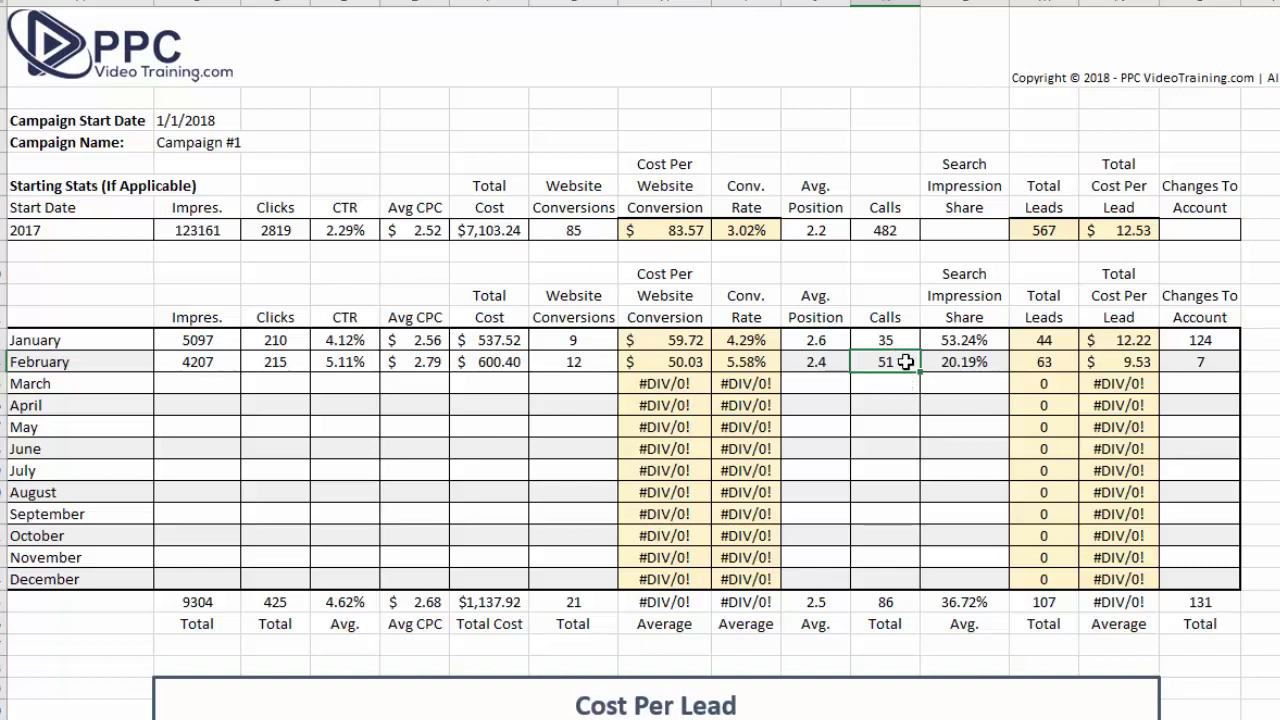
click(948, 360)
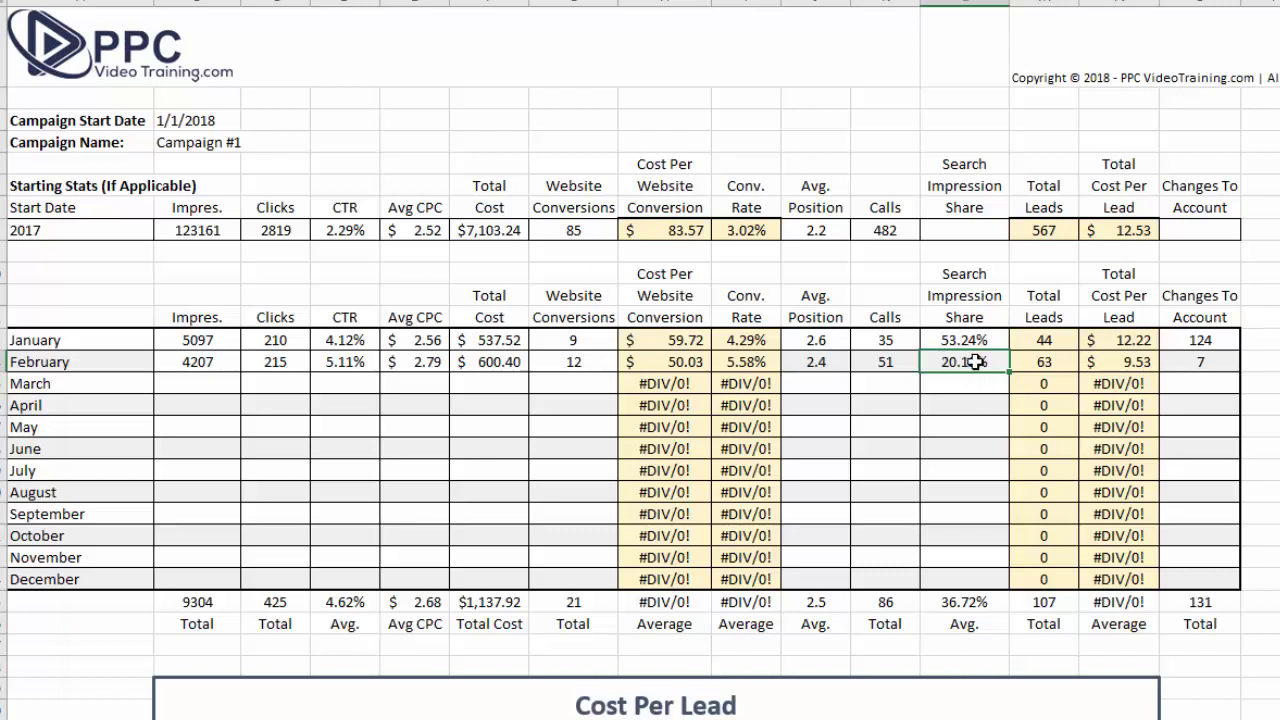
Compare total leads and total cost per lead between January and February, and check January's changes to account.
click(1060, 362)
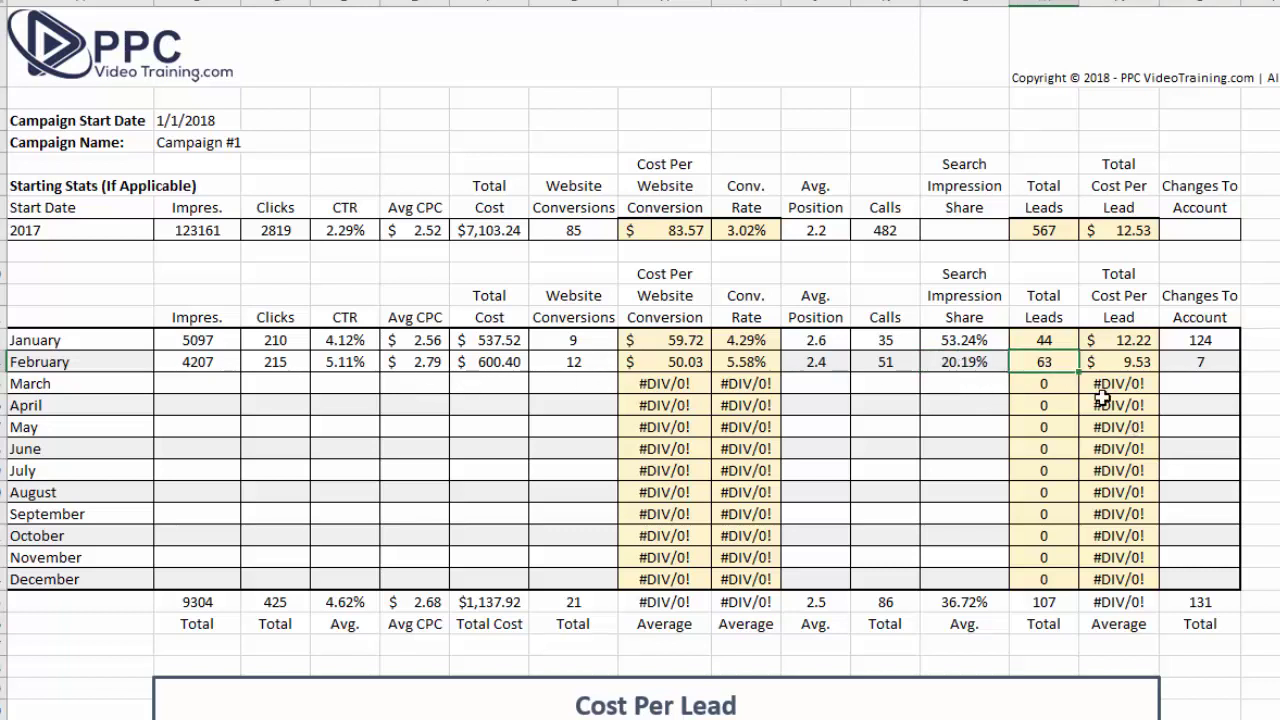
click(1058, 340)
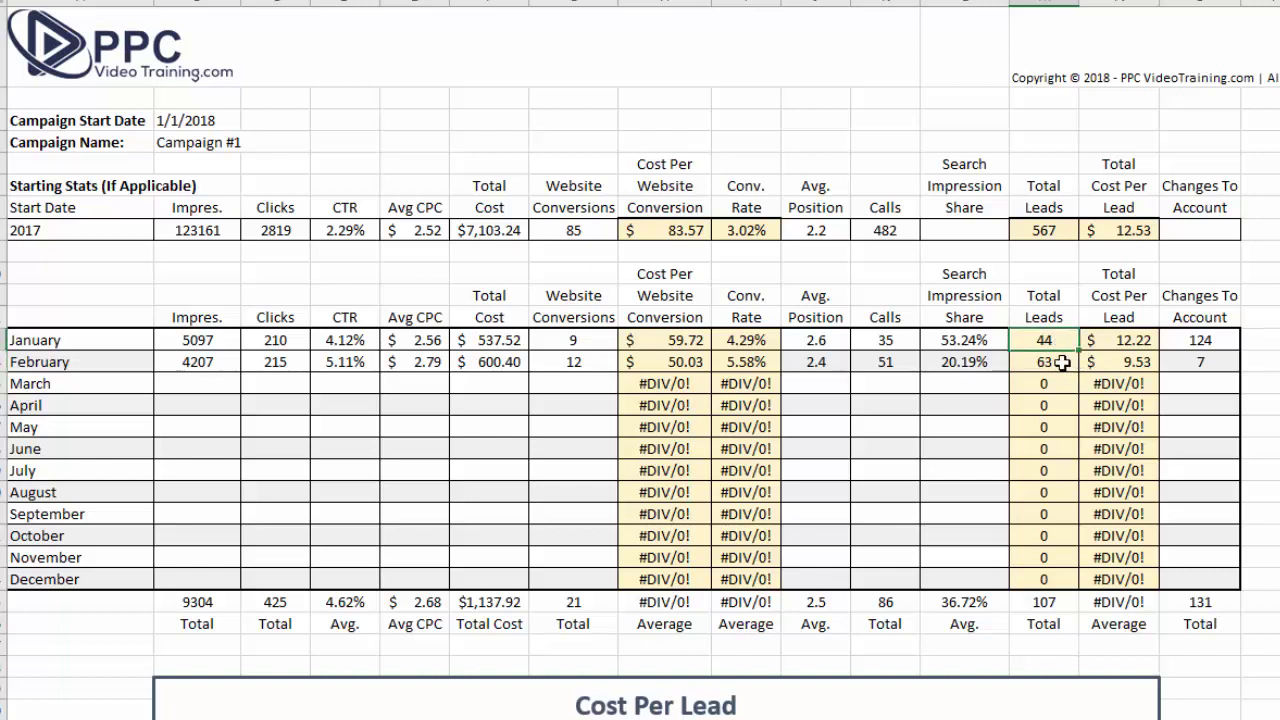
click(1062, 363)
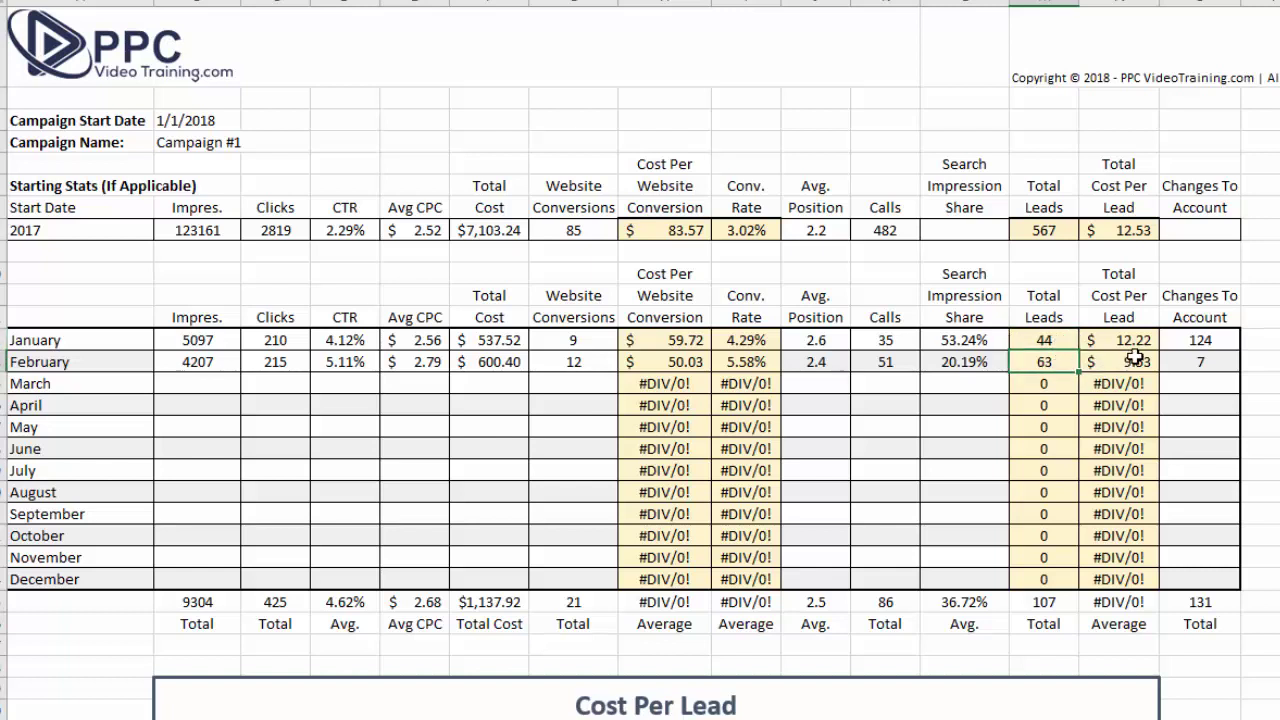
click(1136, 341)
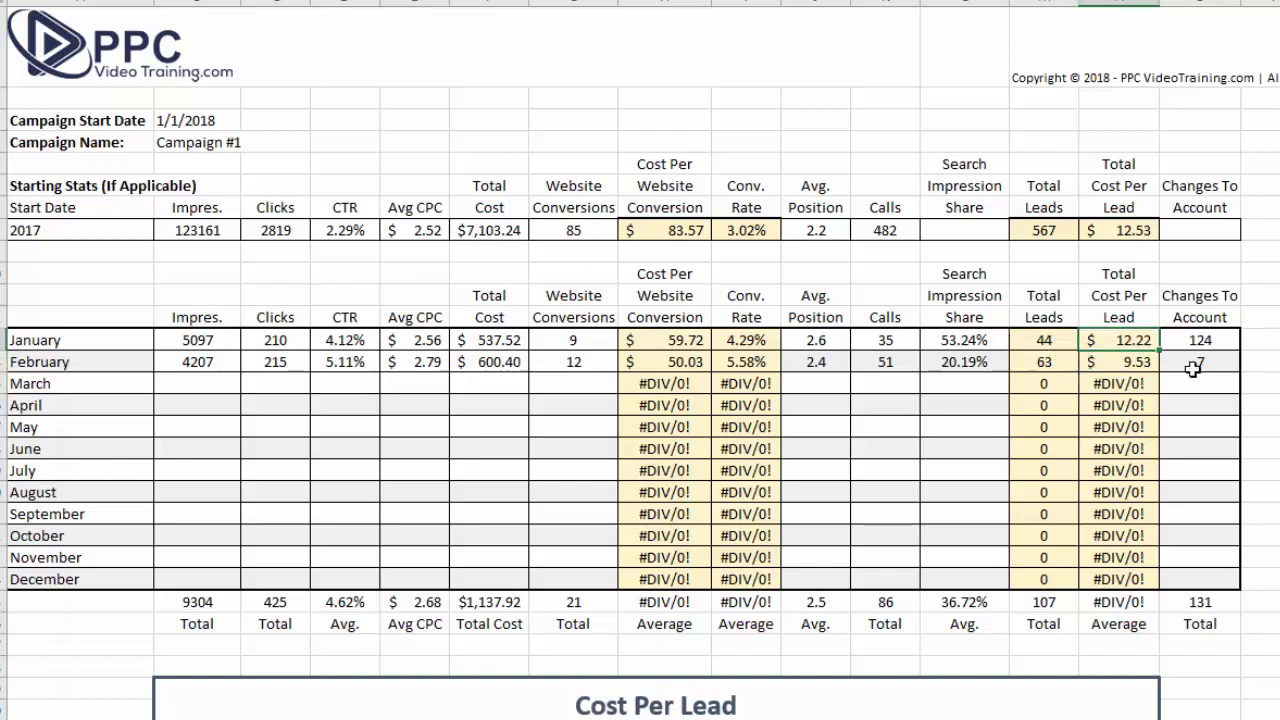
click(1145, 363)
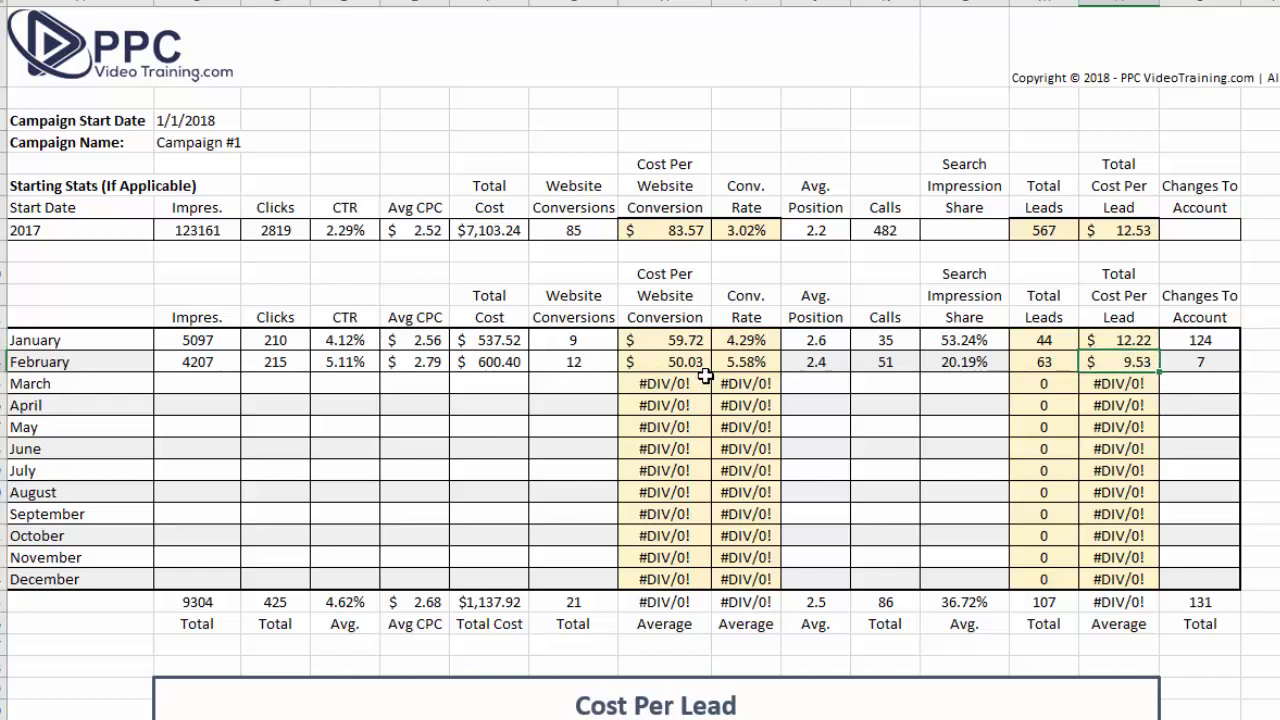
click(1205, 338)
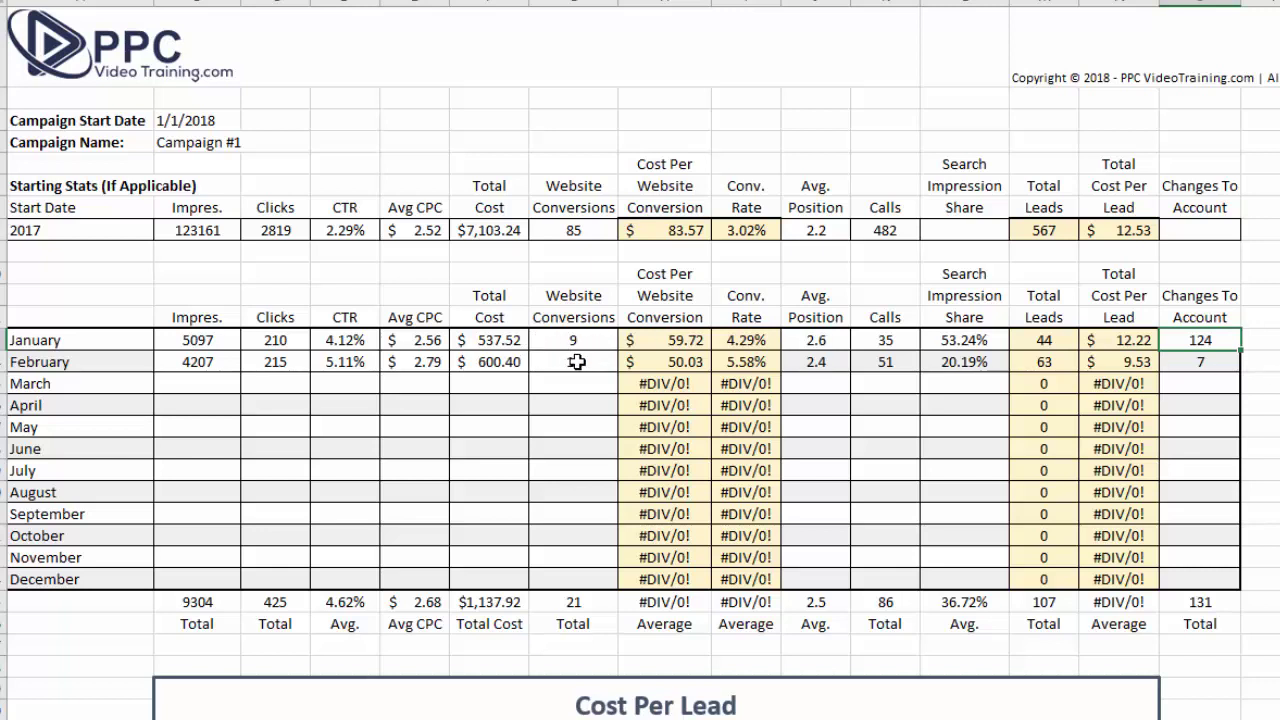
click(1025, 364)
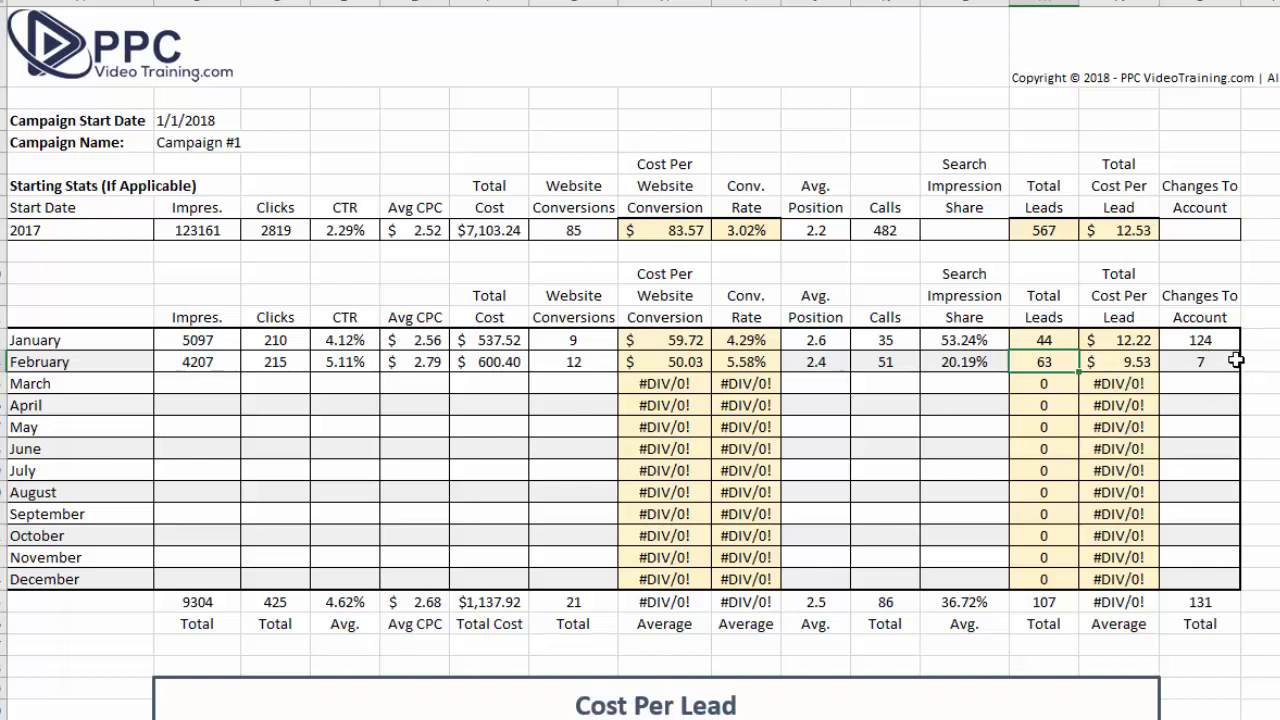
click(109, 362)
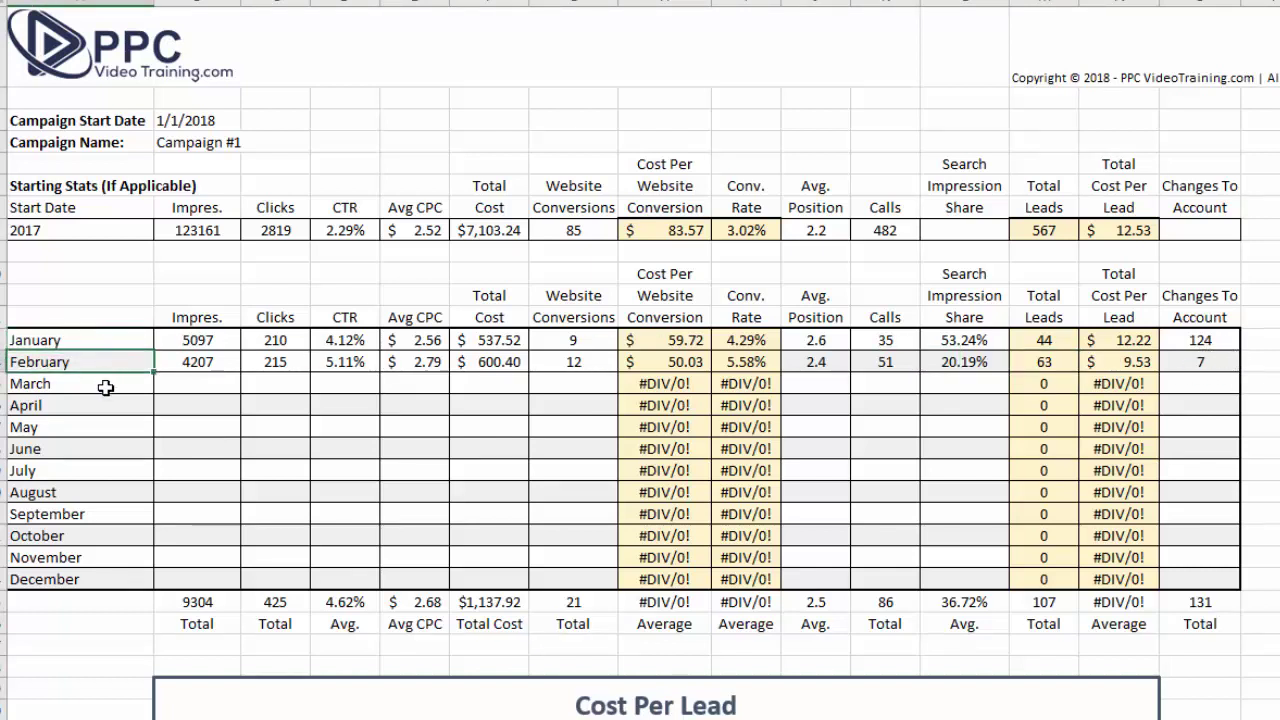
Compare January's and February's total cost, along with February's total leads and the number of account changes in January.
click(111, 390)
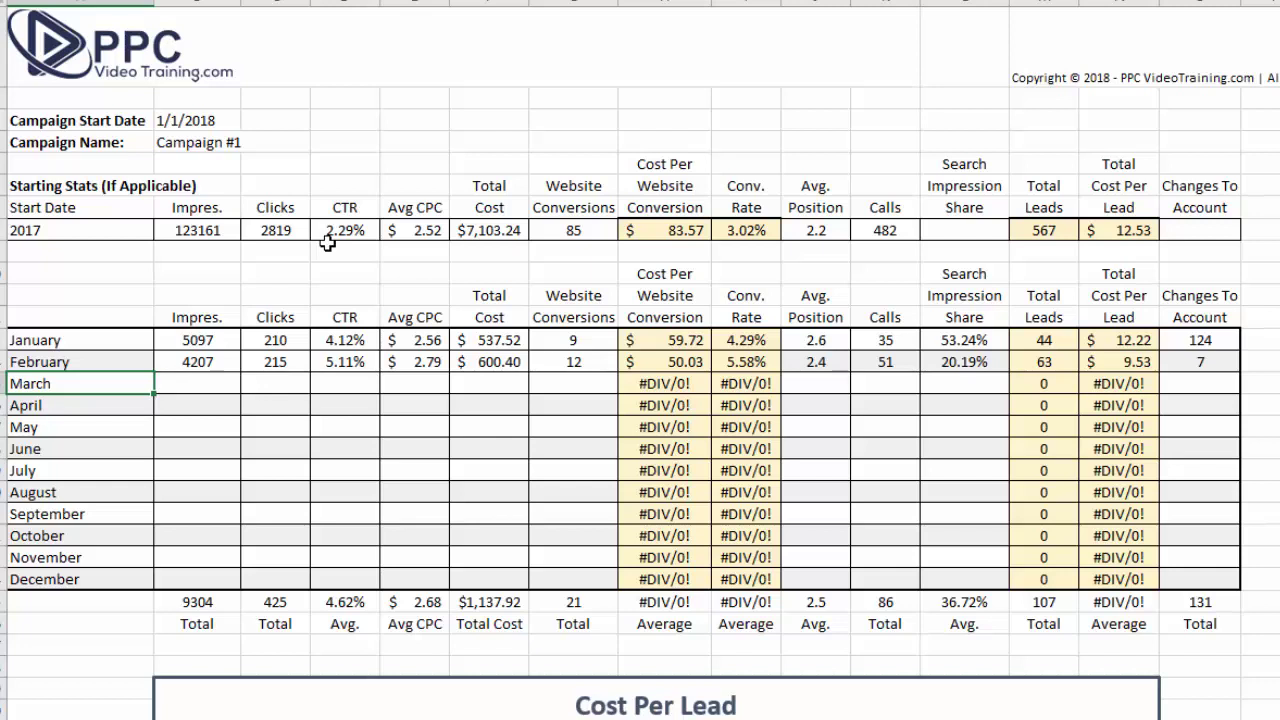
key(Up)
key(ctrl+Right)
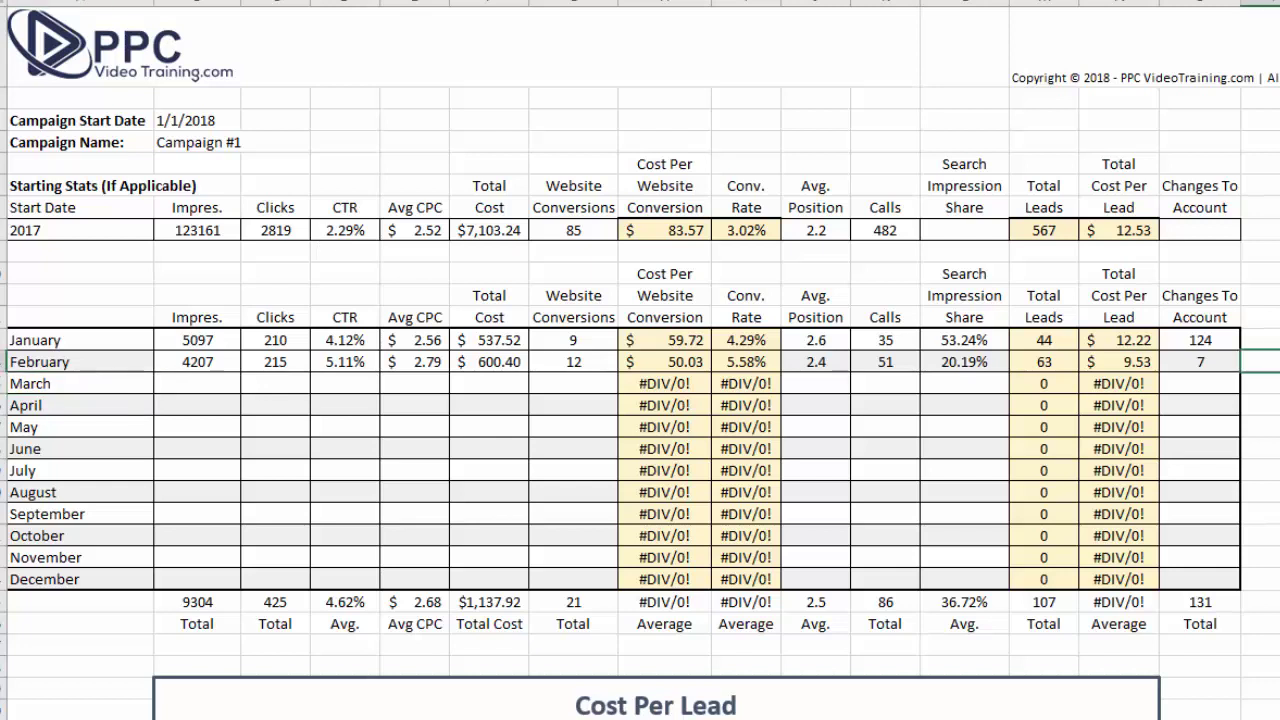
click(522, 340)
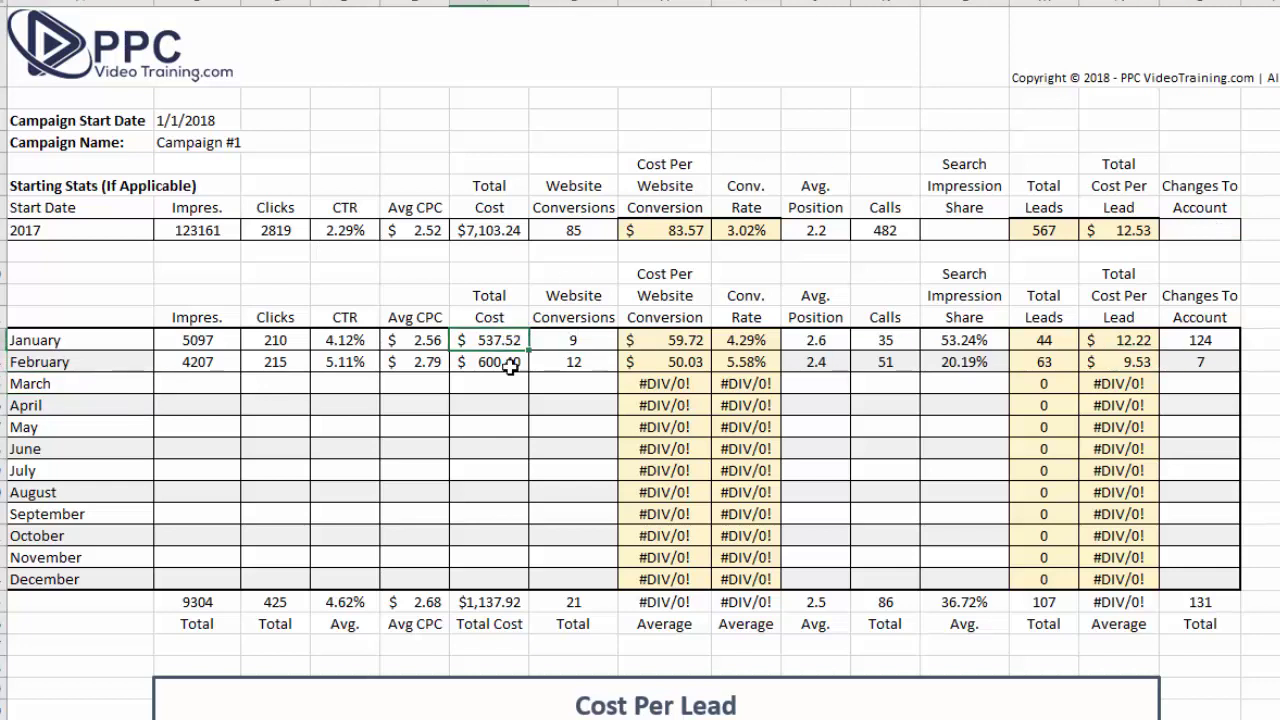
click(508, 365)
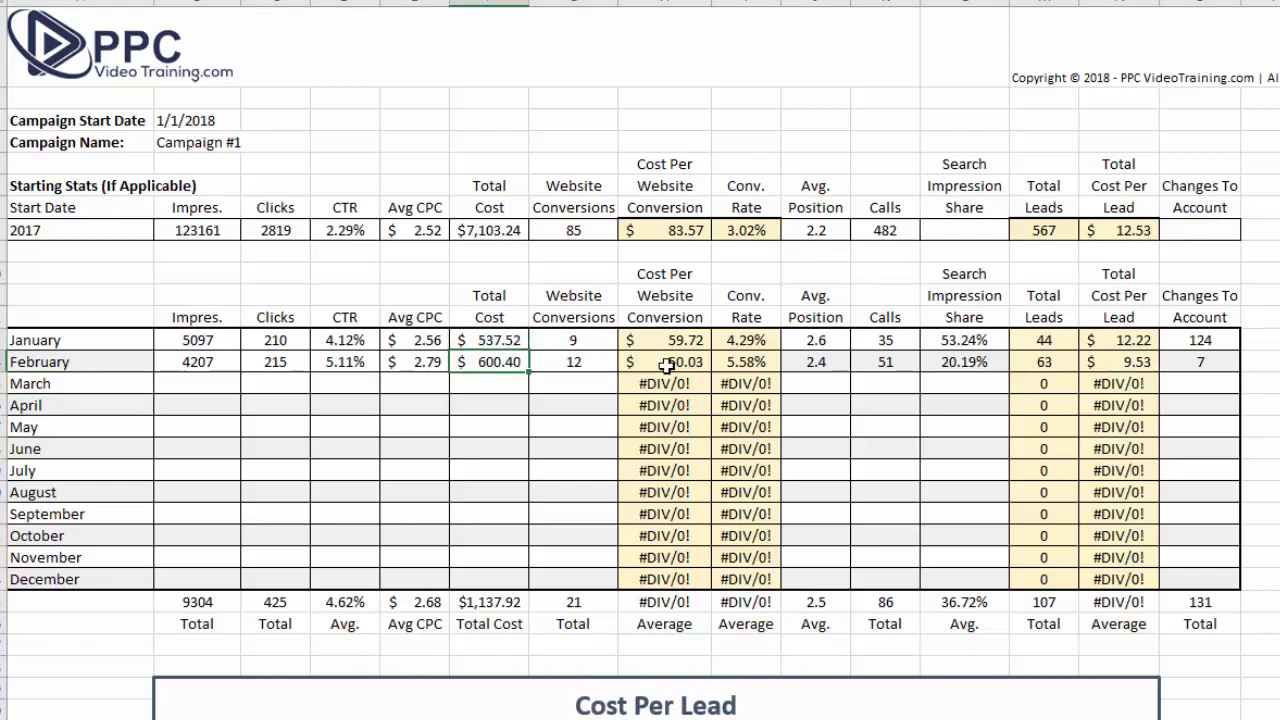
click(1062, 364)
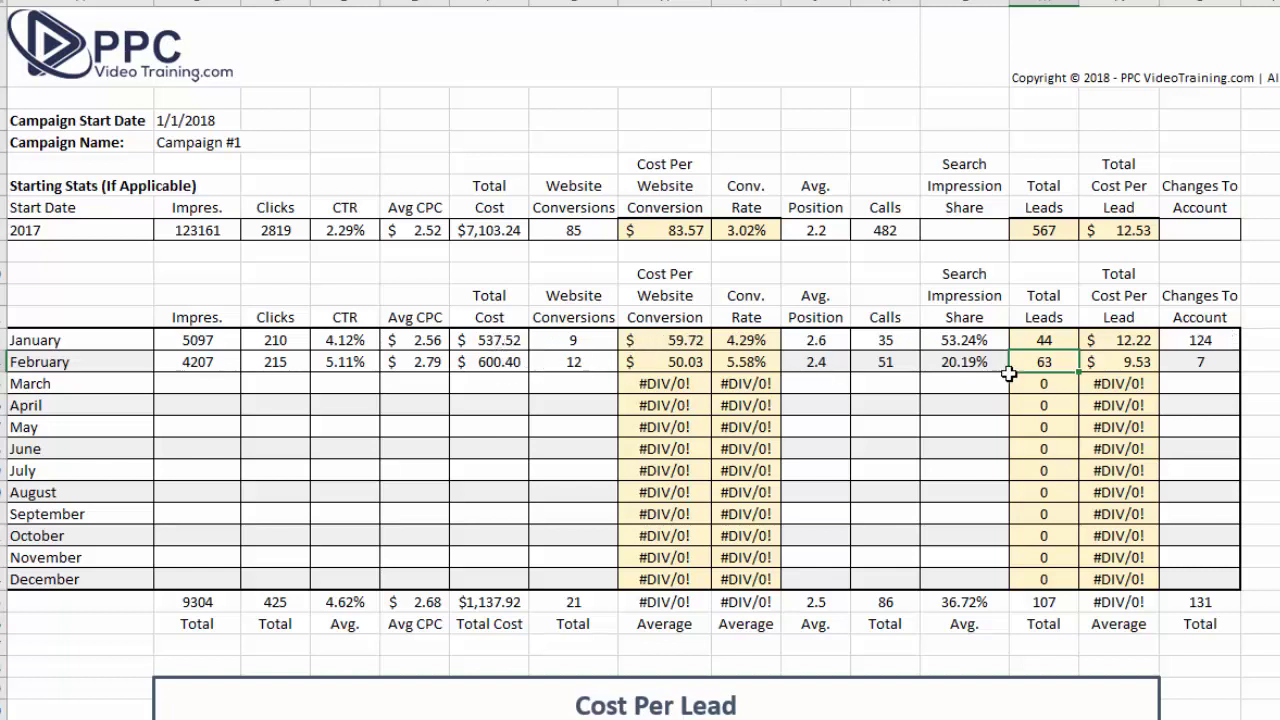
click(1270, 361)
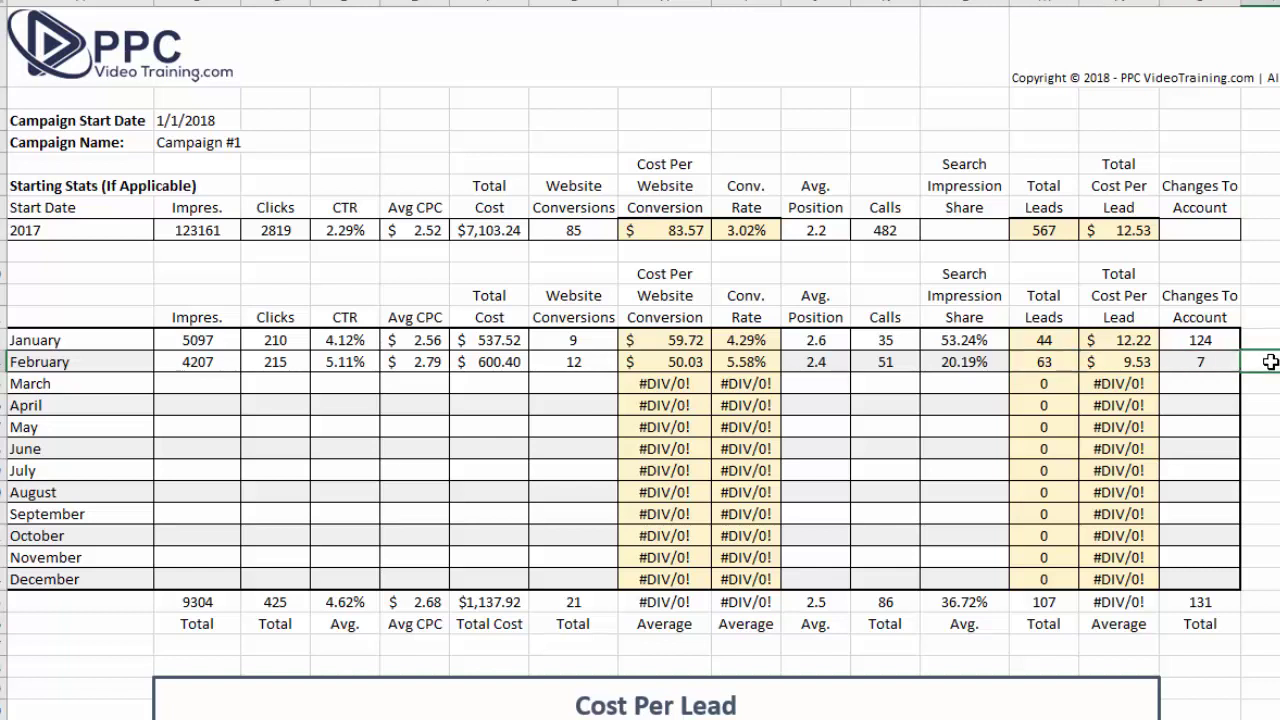
click(1188, 339)
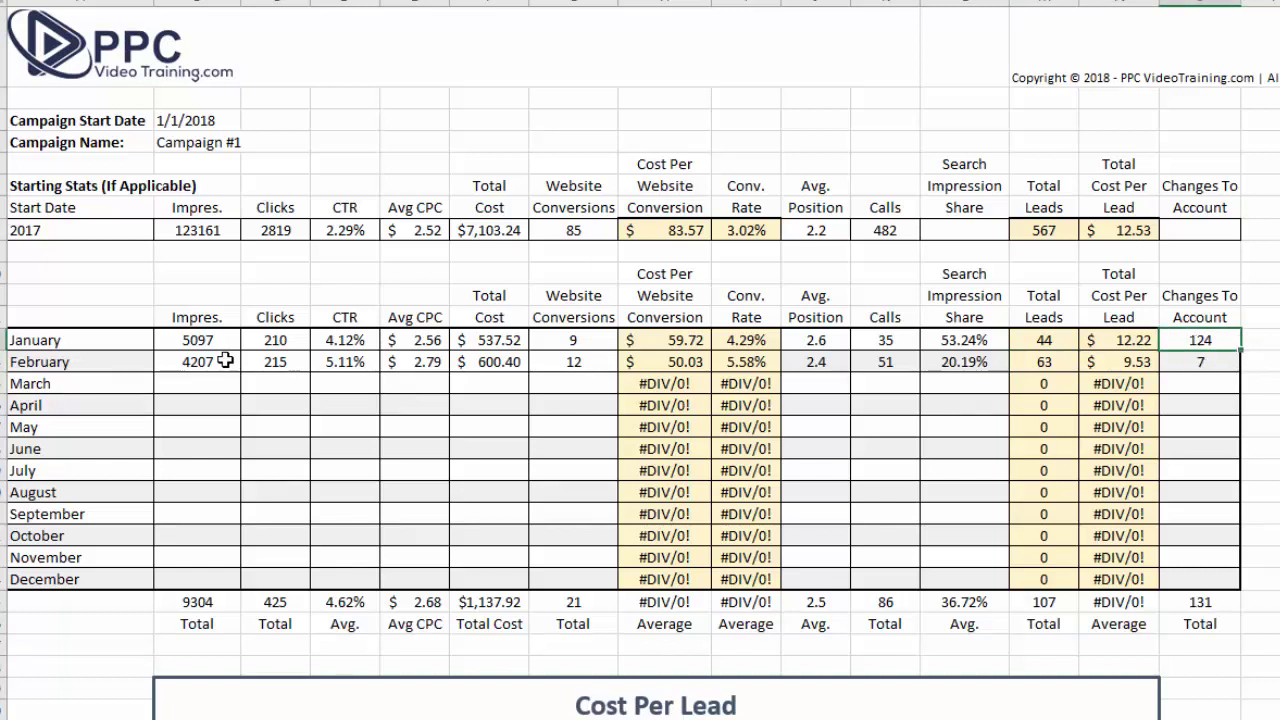
Examine February's row from impressions across to changes to account, including its search impression share.
drag(222, 361, 690, 362)
drag(825, 348, 1228, 363)
click(1220, 363)
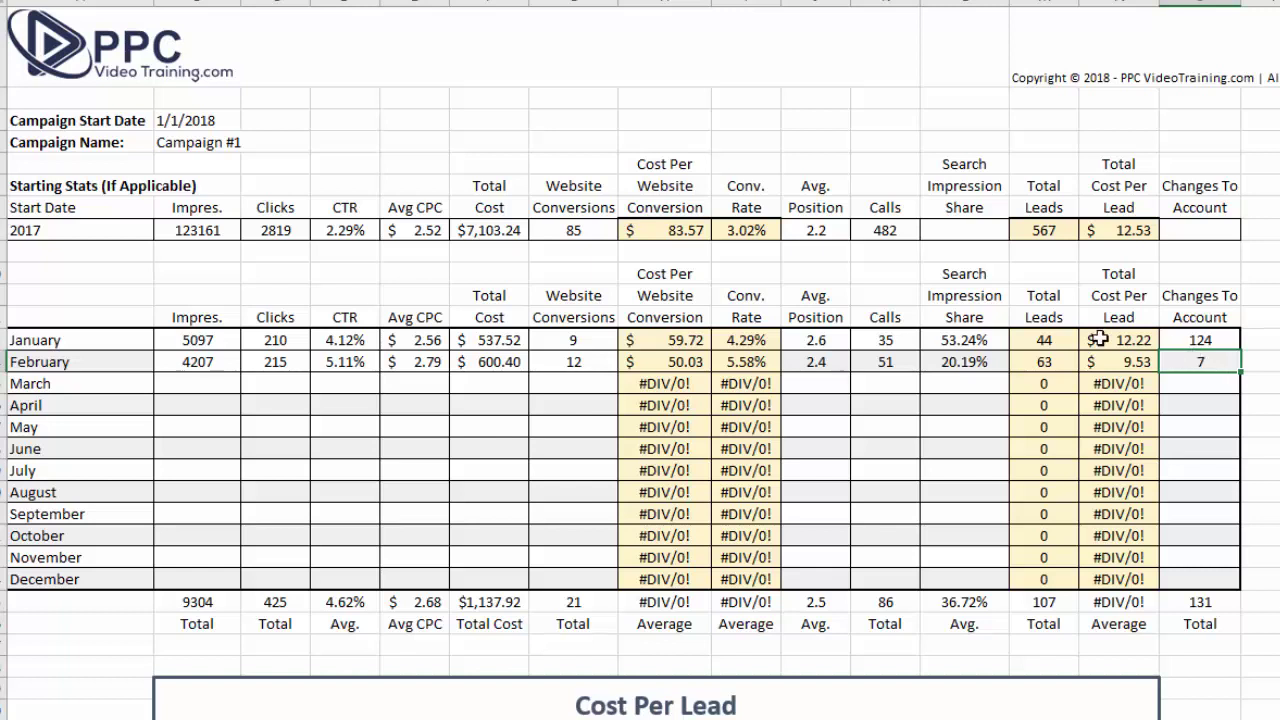
click(986, 363)
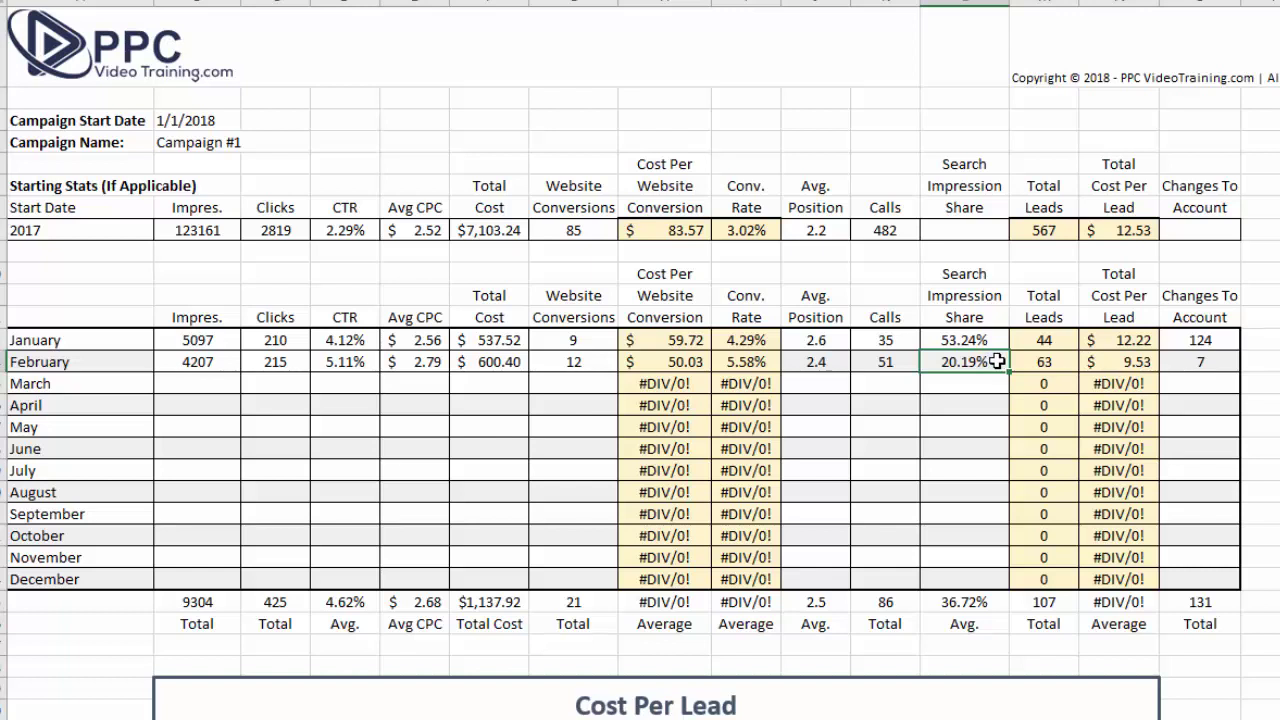
click(1178, 362)
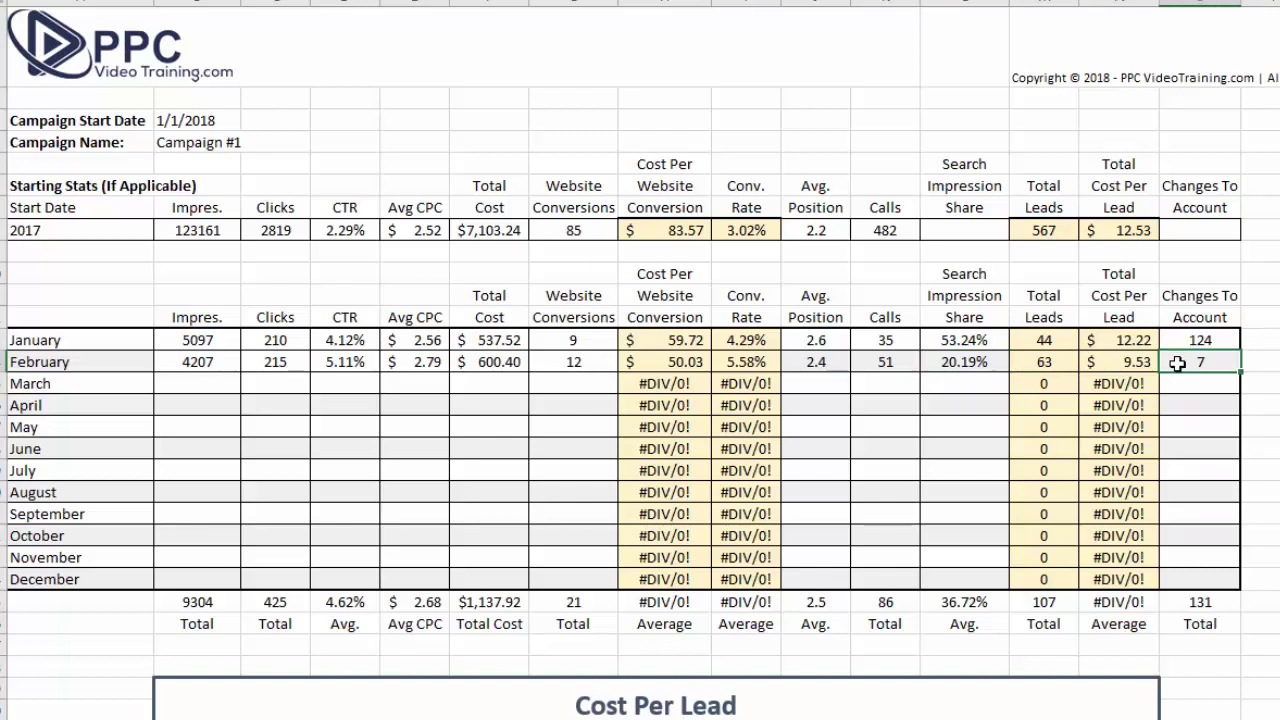
Examine the March row from impressions to changes to account, and review the January and February rows together.
click(223, 385)
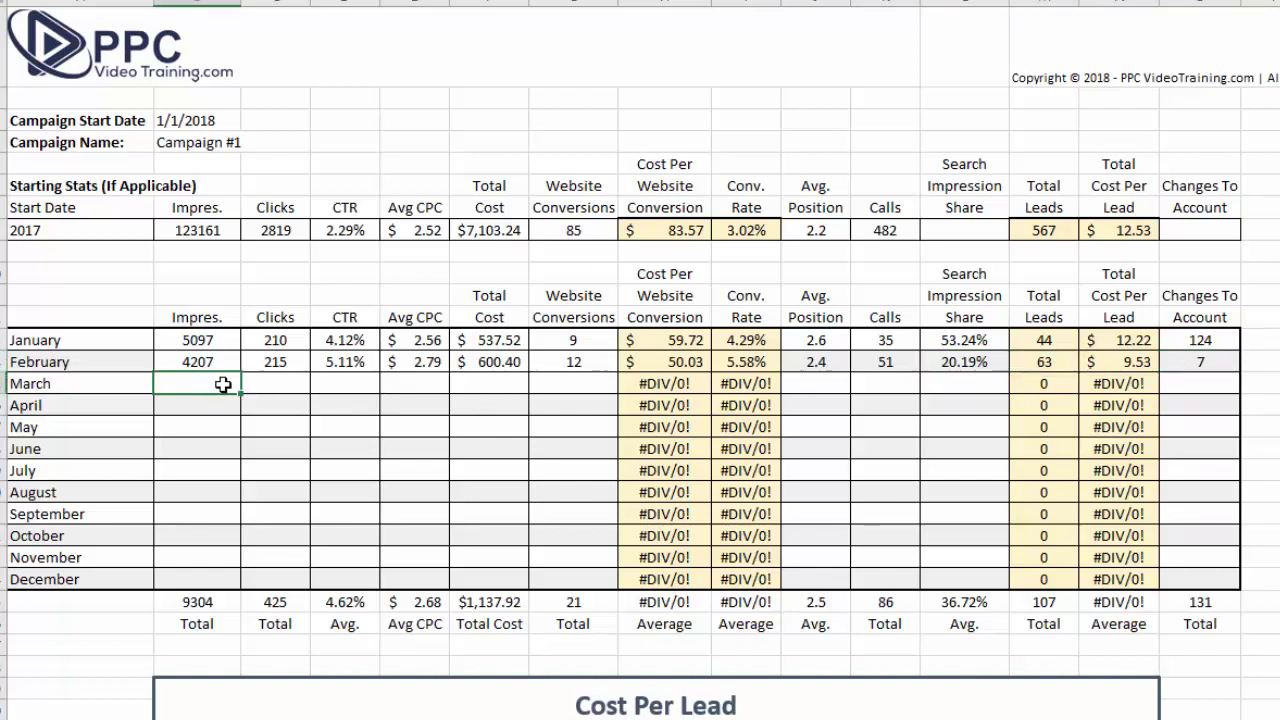
drag(223, 385, 1216, 385)
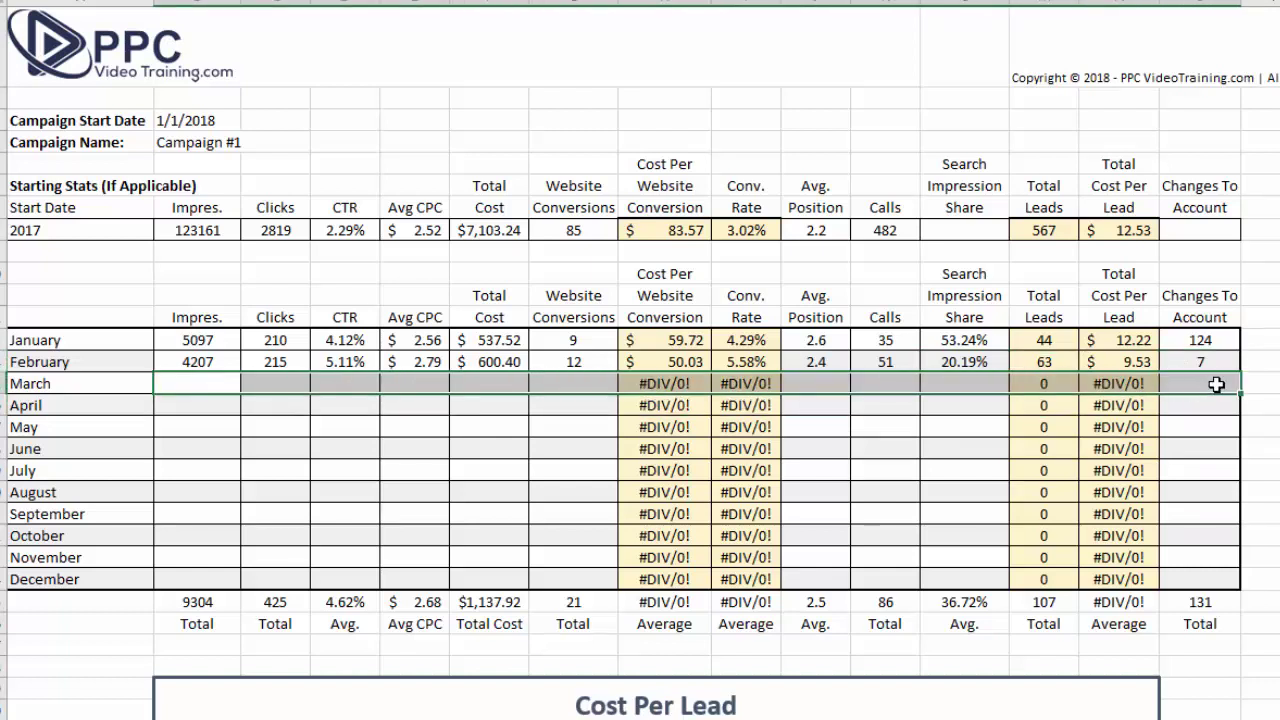
mouse_move(100, 340)
mouse_down()
mouse_move(122, 570)
mouse_move(103, 340)
mouse_up()
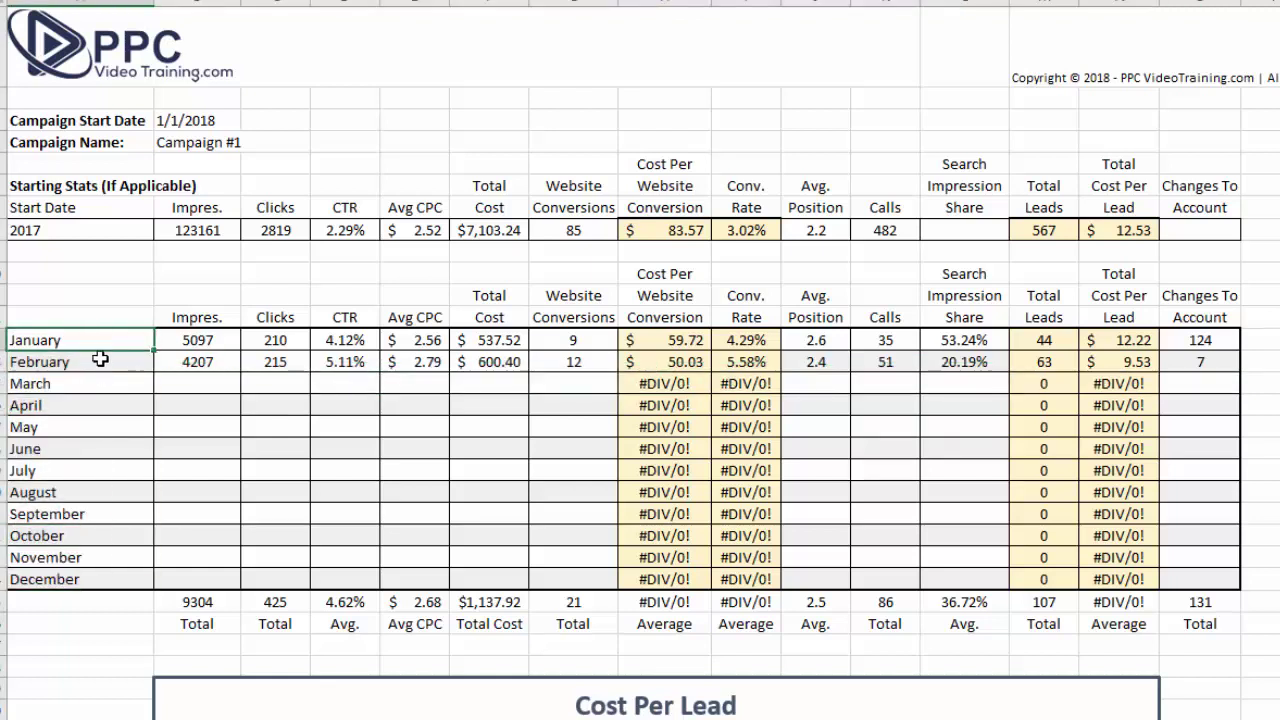
click(97, 381)
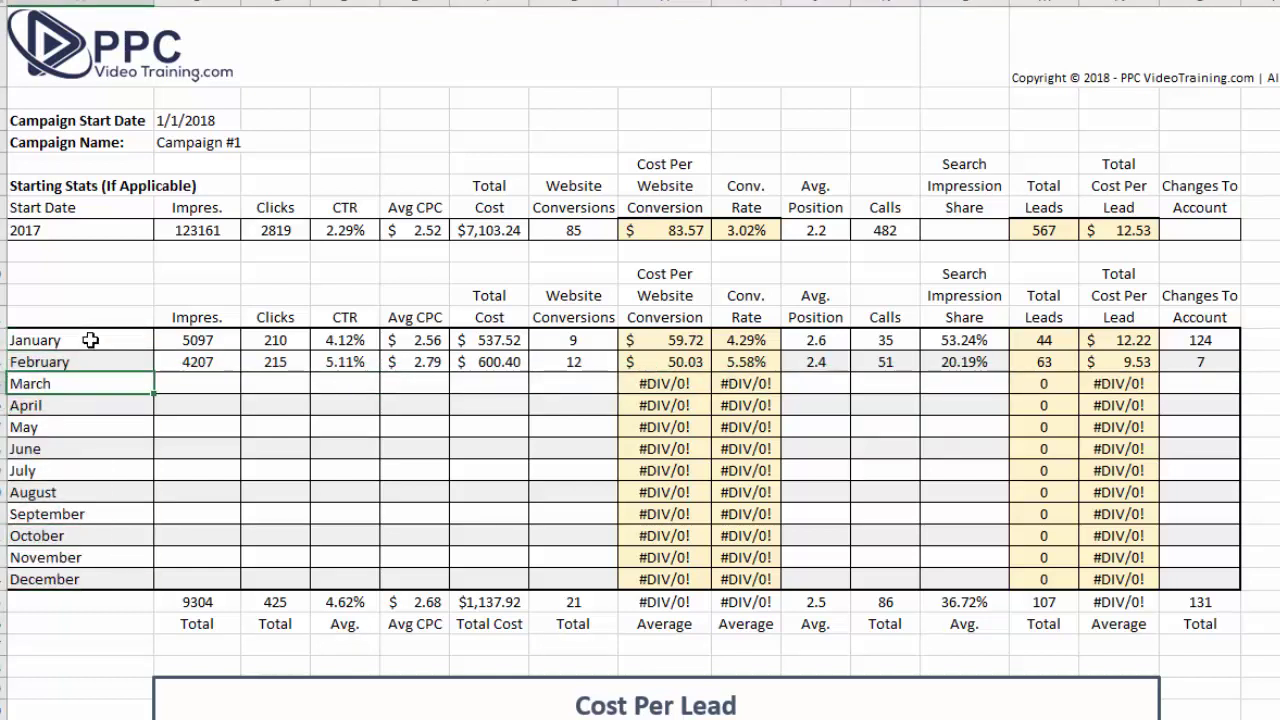
click(90, 340)
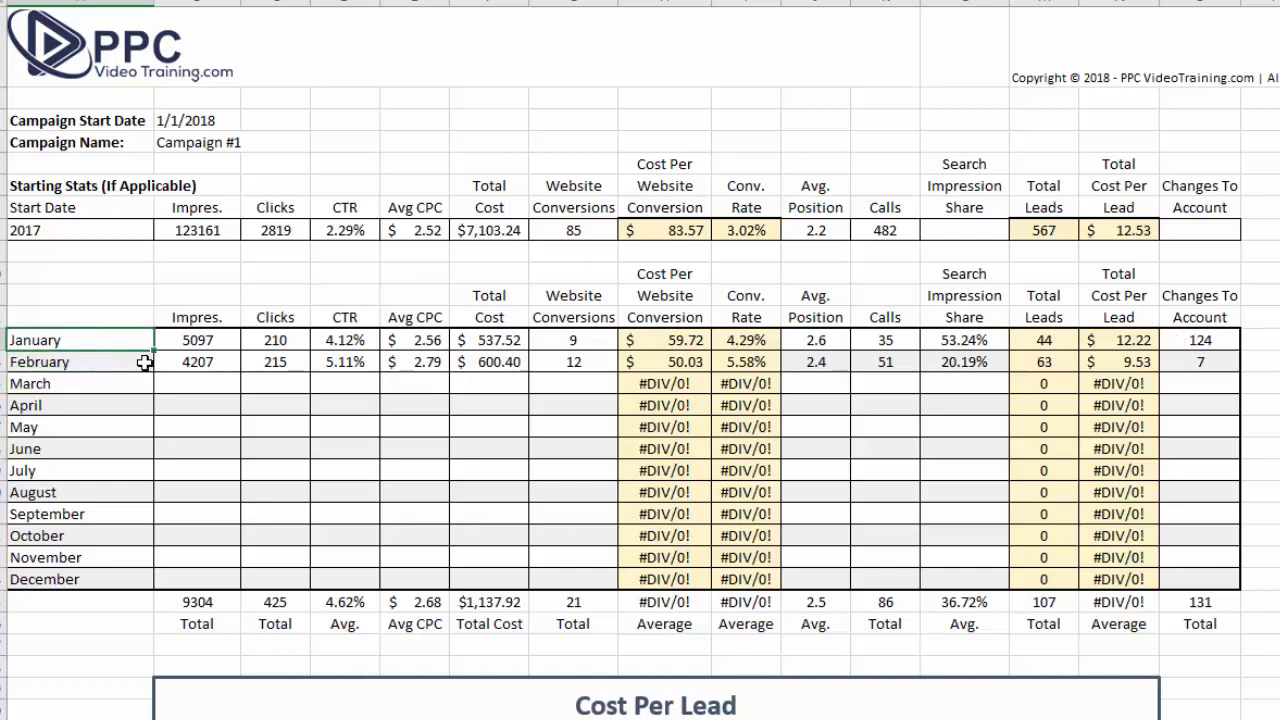
click(116, 362)
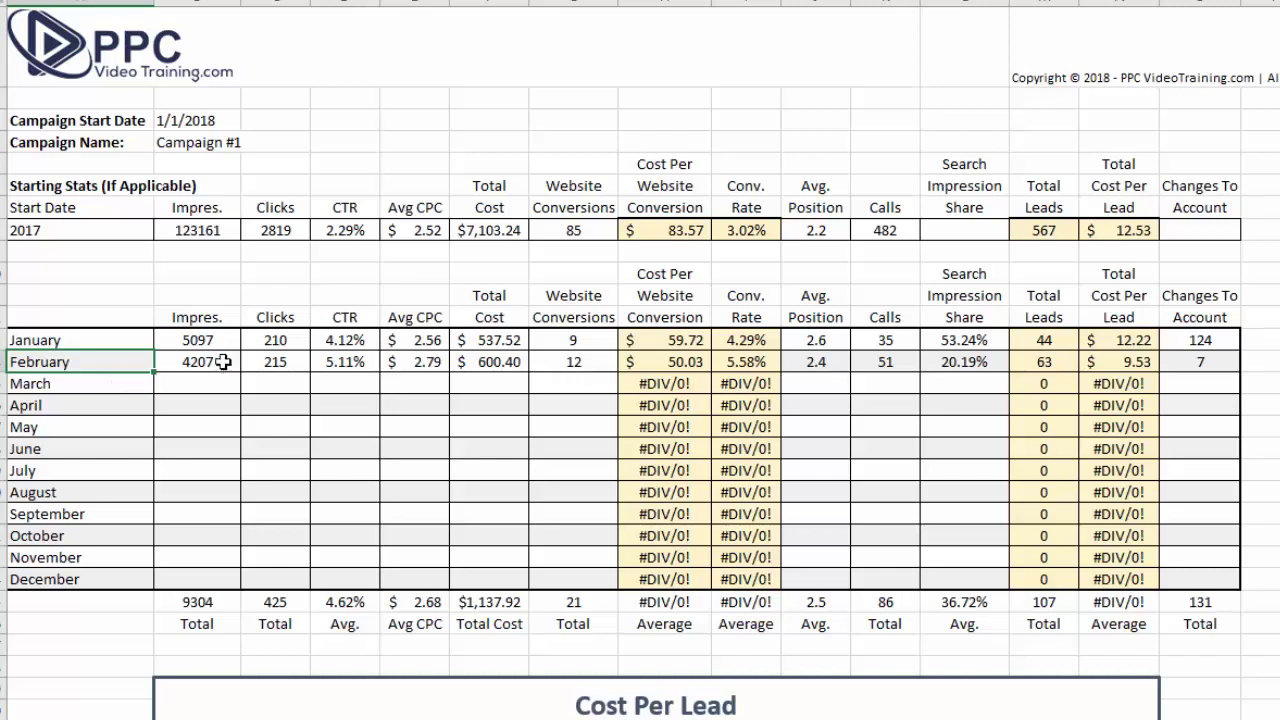
drag(130, 340, 1186, 351)
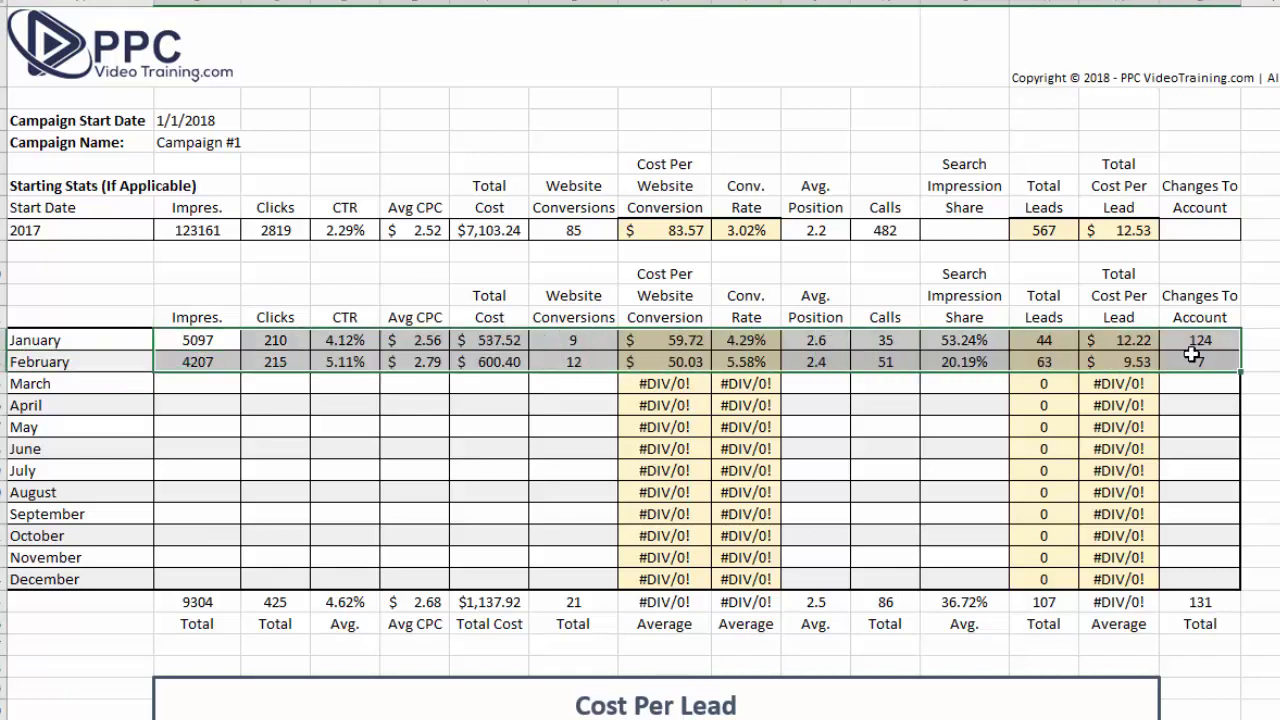
click(134, 383)
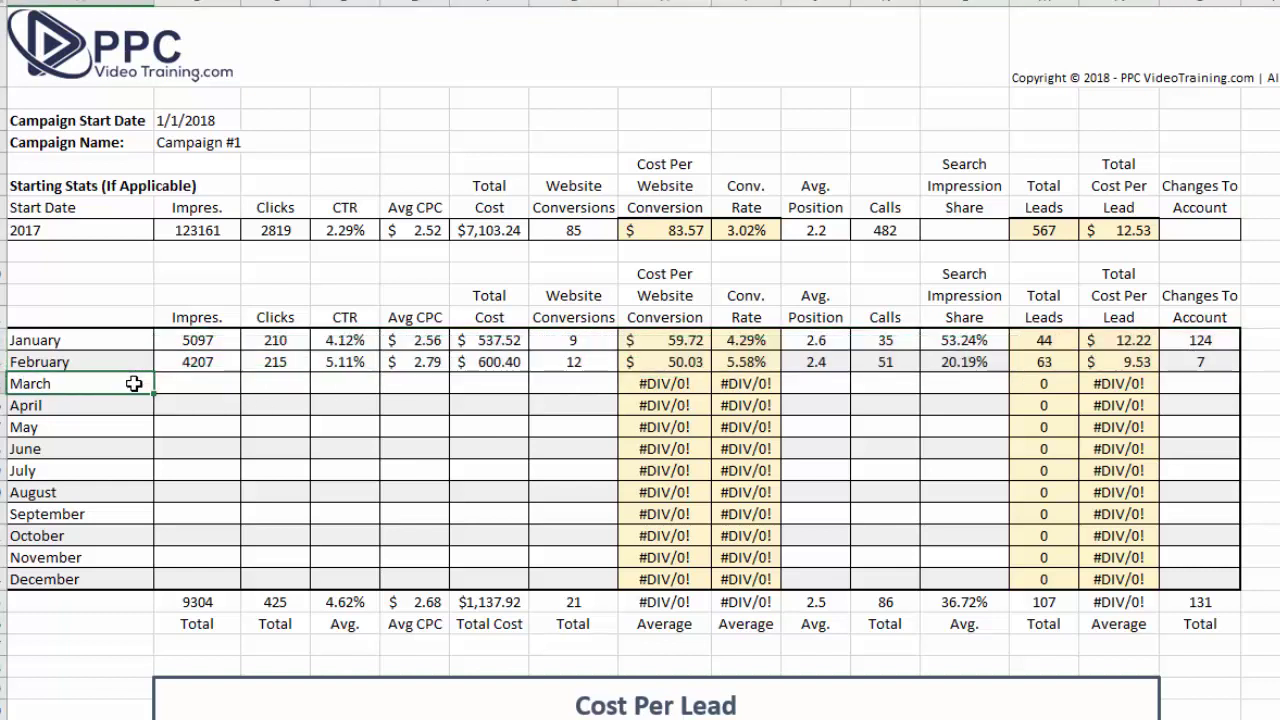
Relabel the January and February rows as Jan Week 1 and Jan Week 2.
click(120, 340)
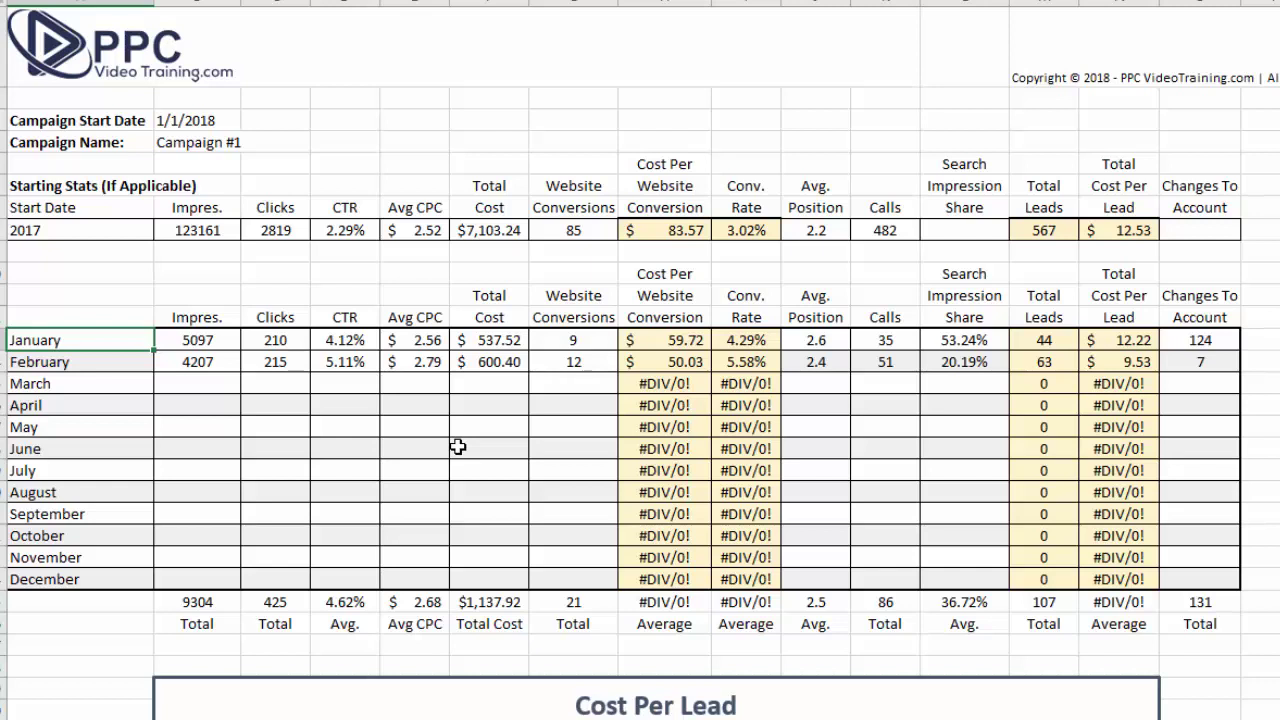
text(Jan Week 1)
key(Return)
text(Jan )
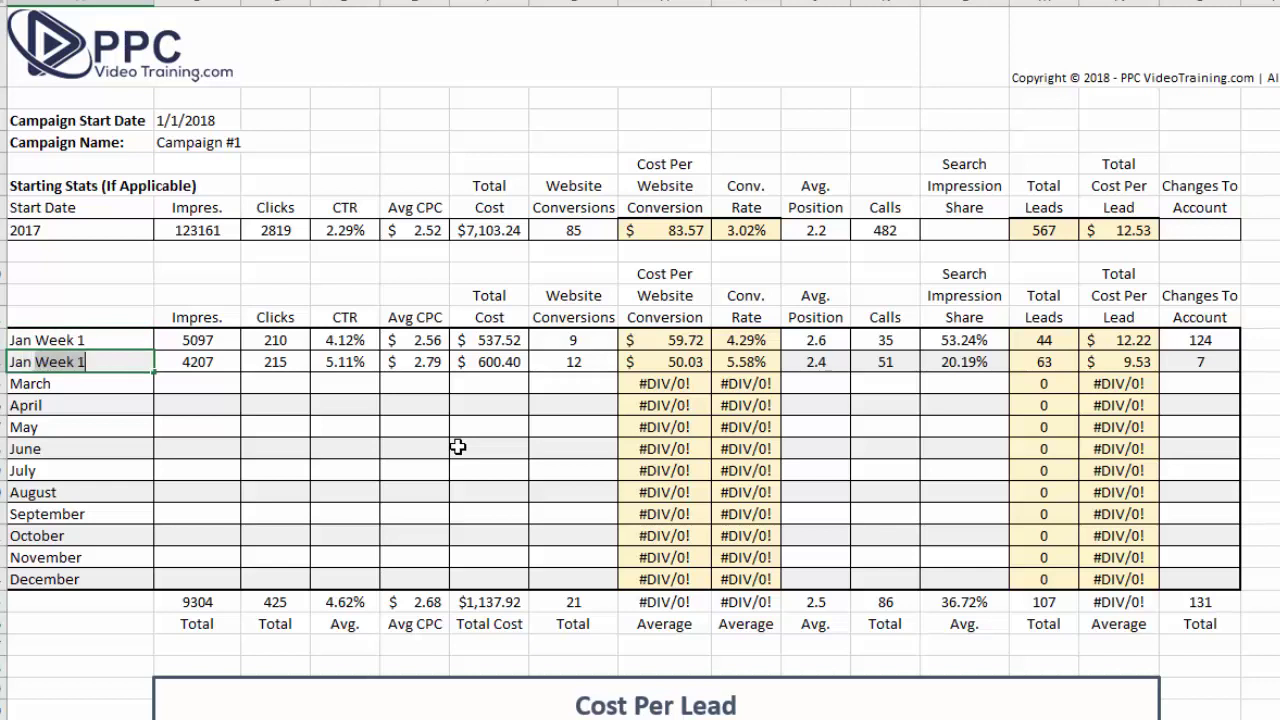
text(Week 2)
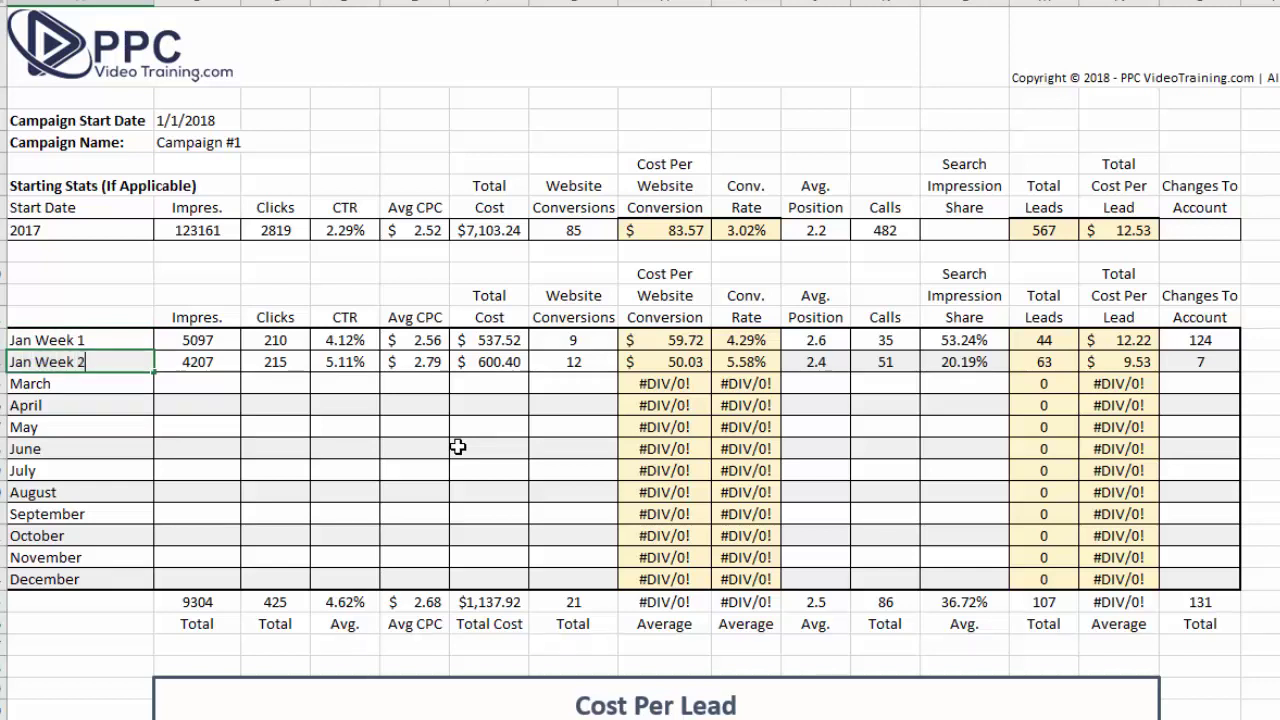
key(Return)
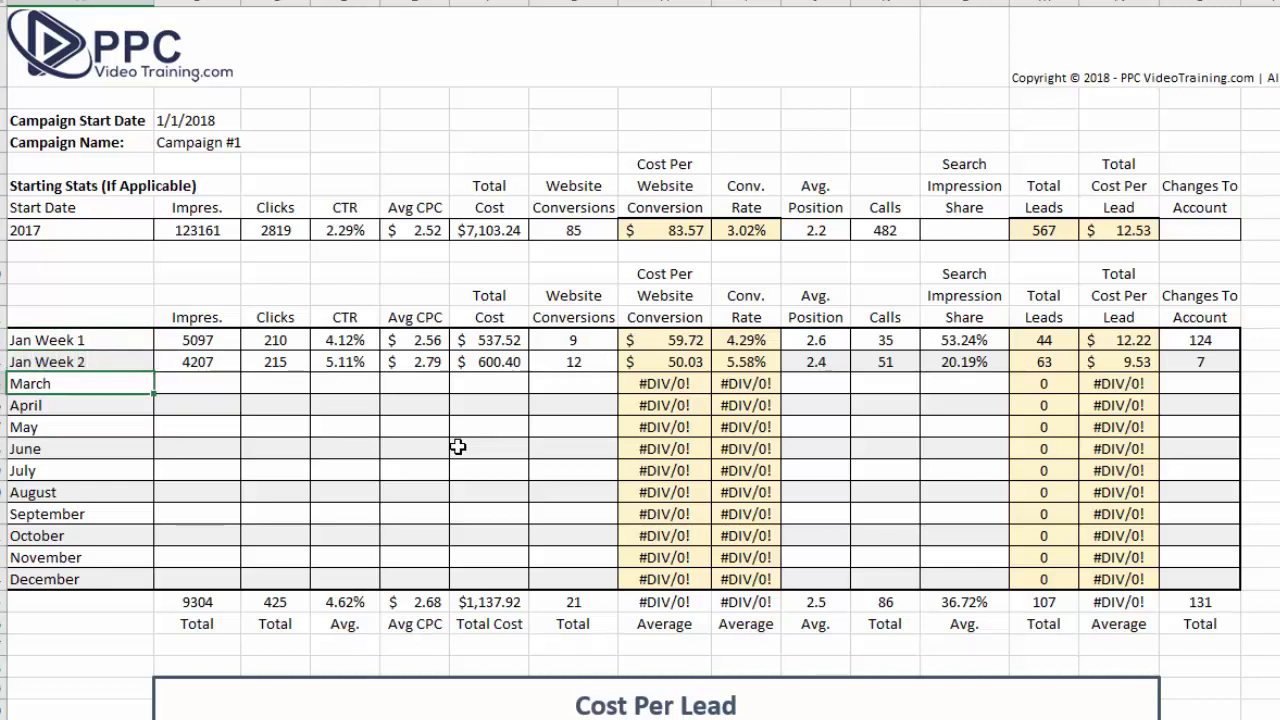
Label the first three rows of the monthly table with the dates 1/1/2018, 1/7/2018 and 1/14/2018.
key(Up)
key(Up)
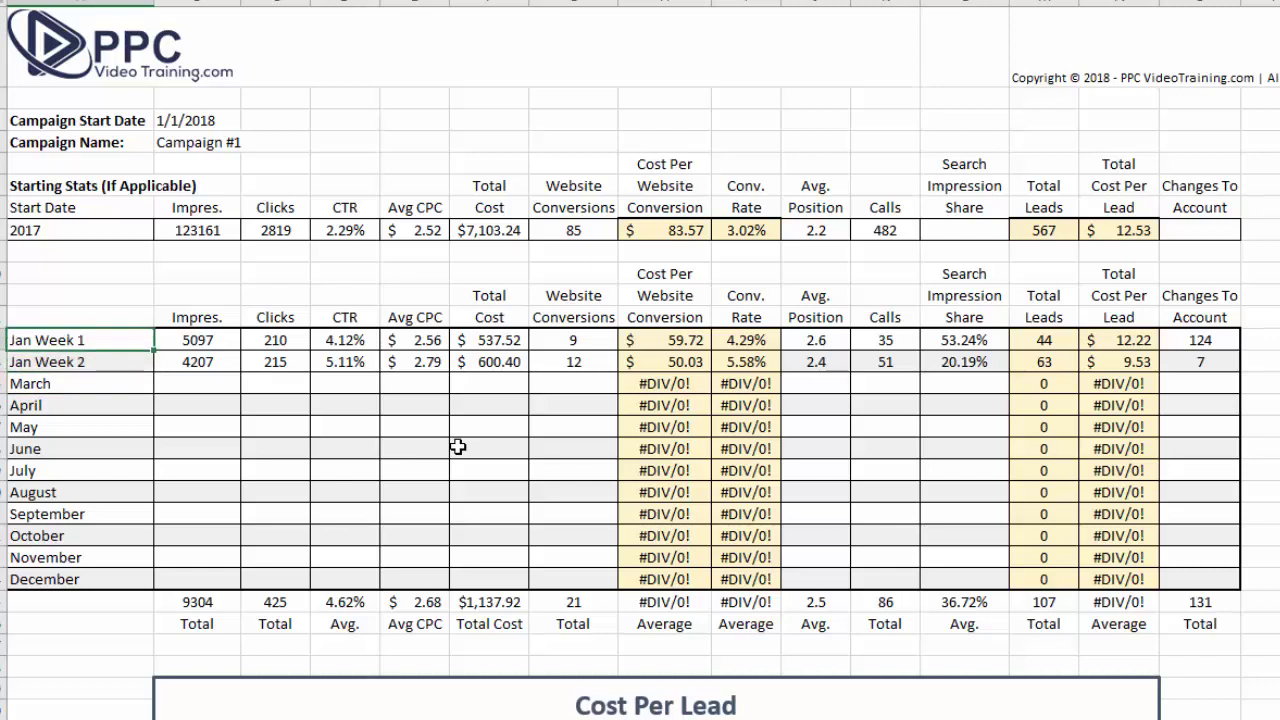
text(1/1/18)
key(Tab)
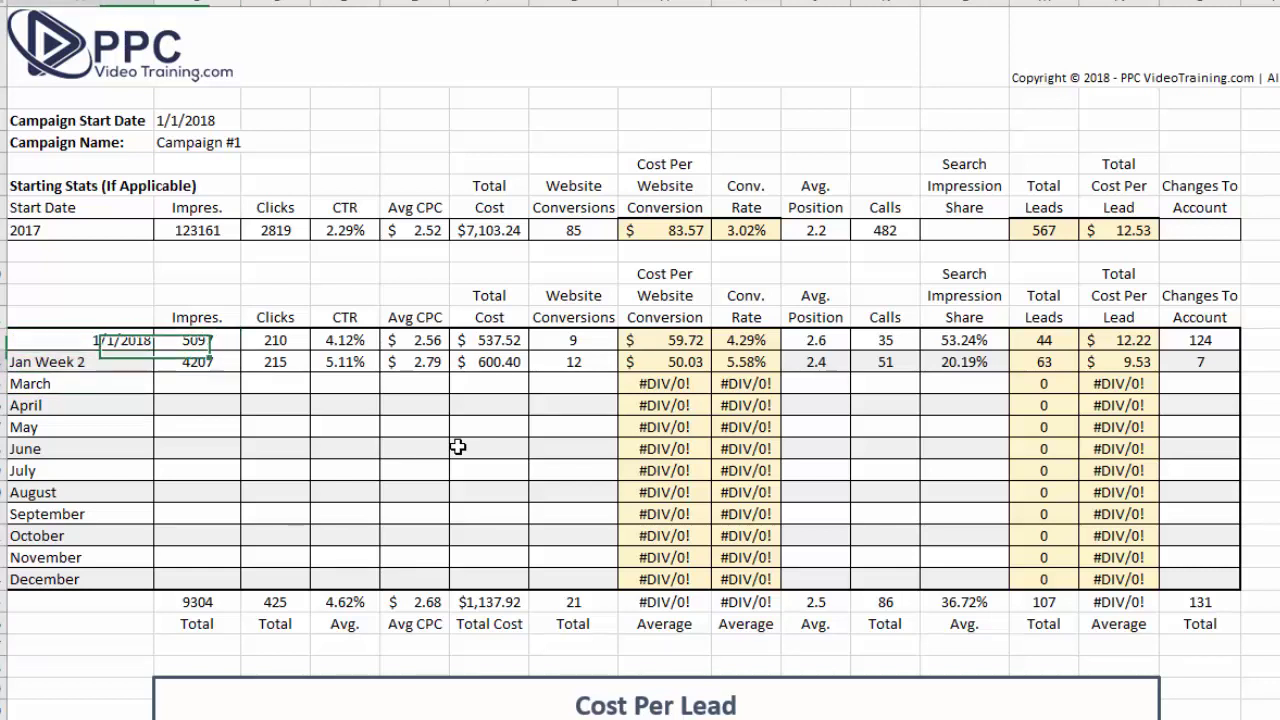
key(Return)
text(1)
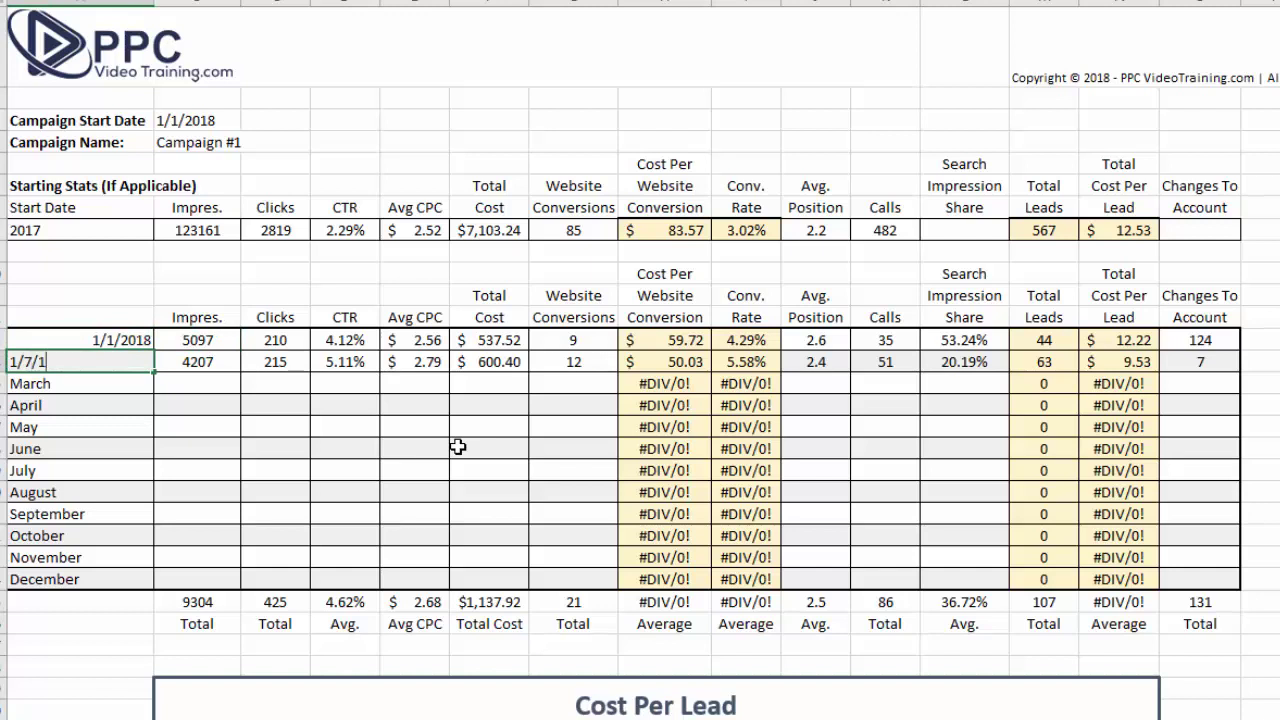
text(/7/2018)
key(Return)
text(1/)
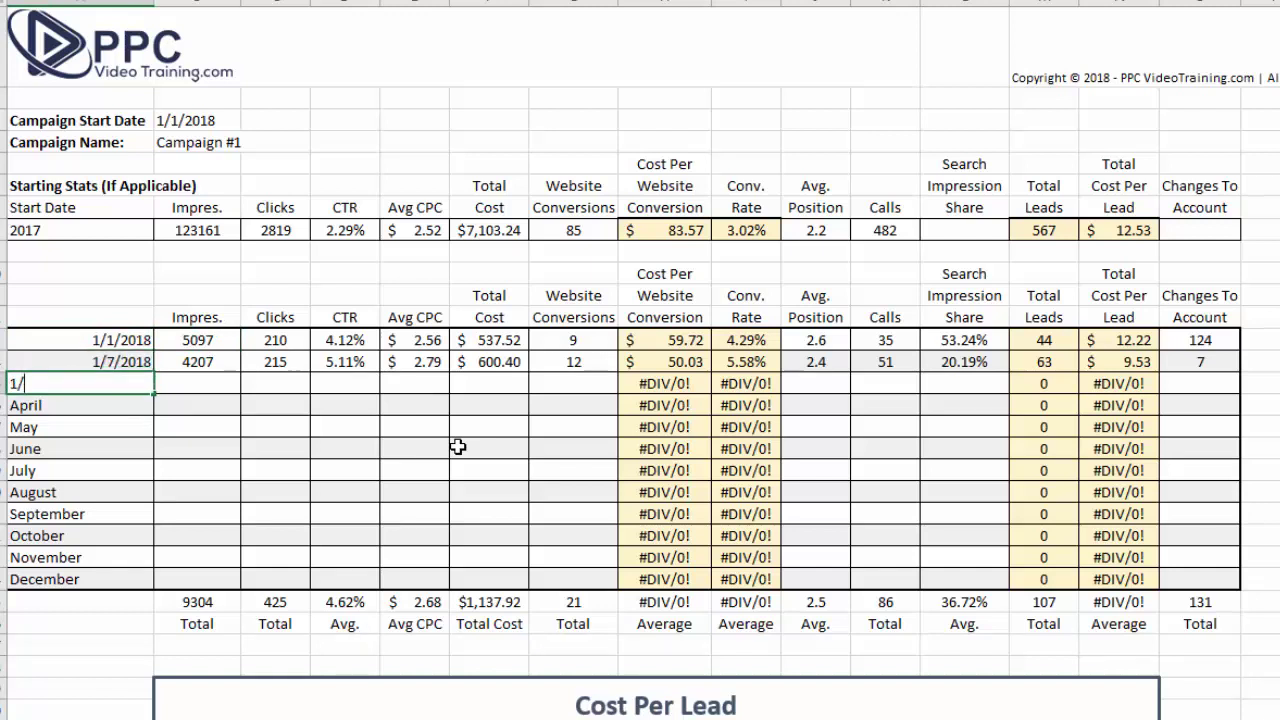
text(14/2018)
key(Return)
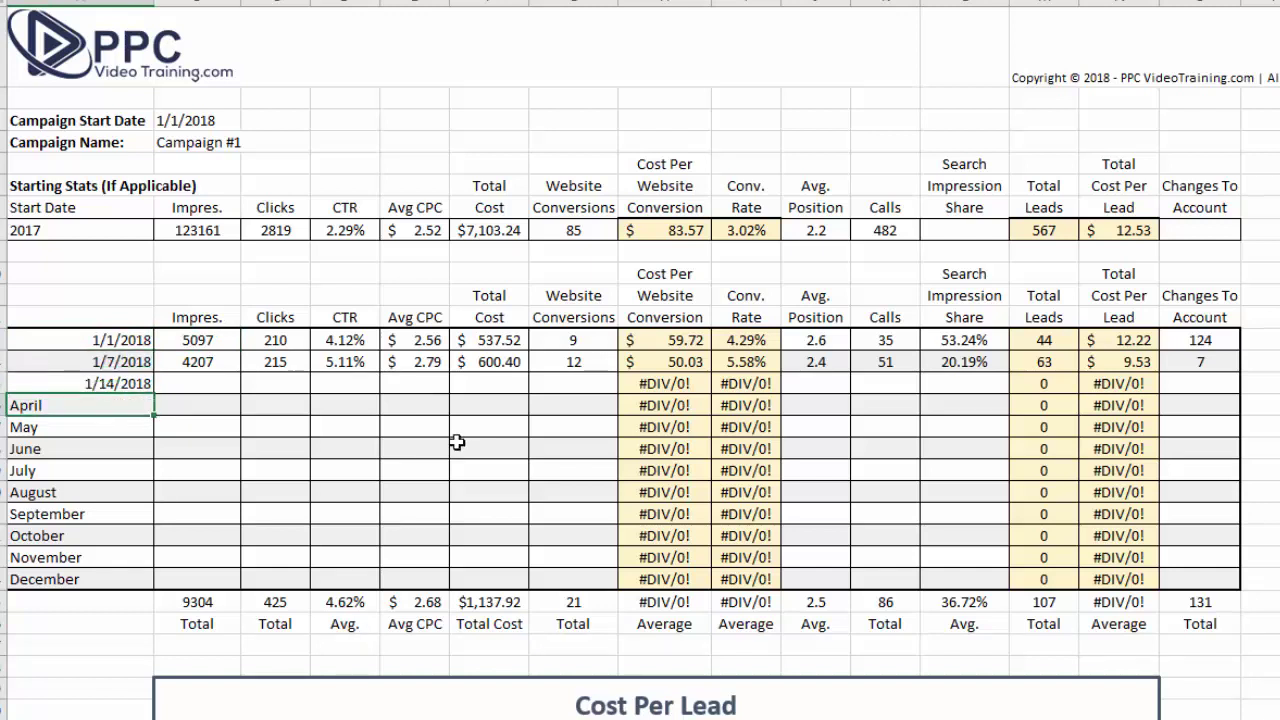
Examine the 1/7/2018 row from impressions across to changes to account.
click(218, 380)
click(198, 362)
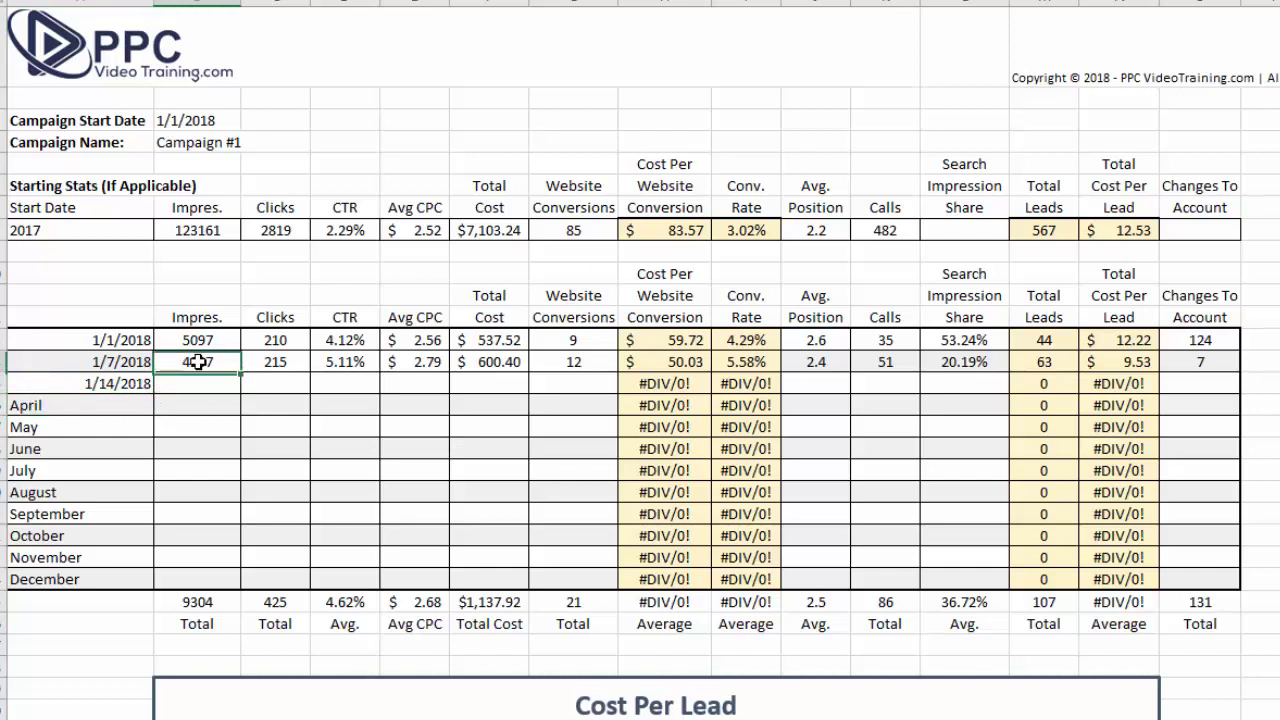
drag(198, 362, 1208, 363)
click(196, 383)
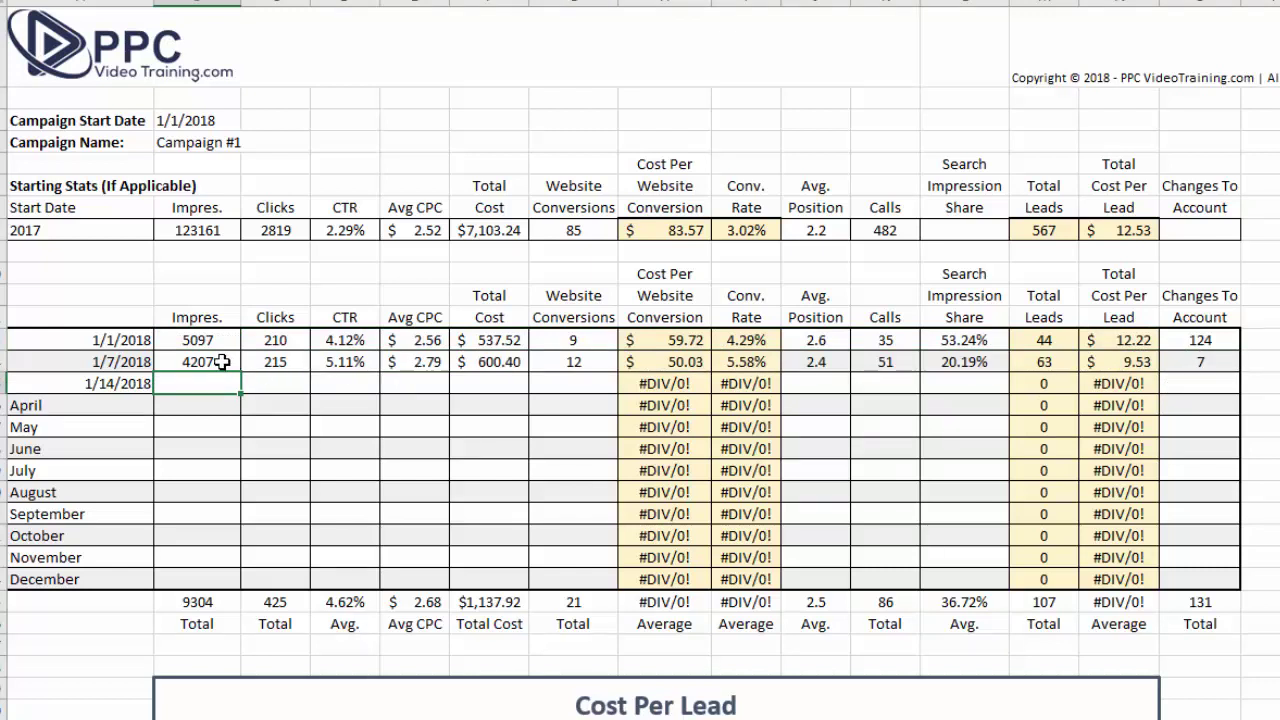
drag(222, 362, 583, 362)
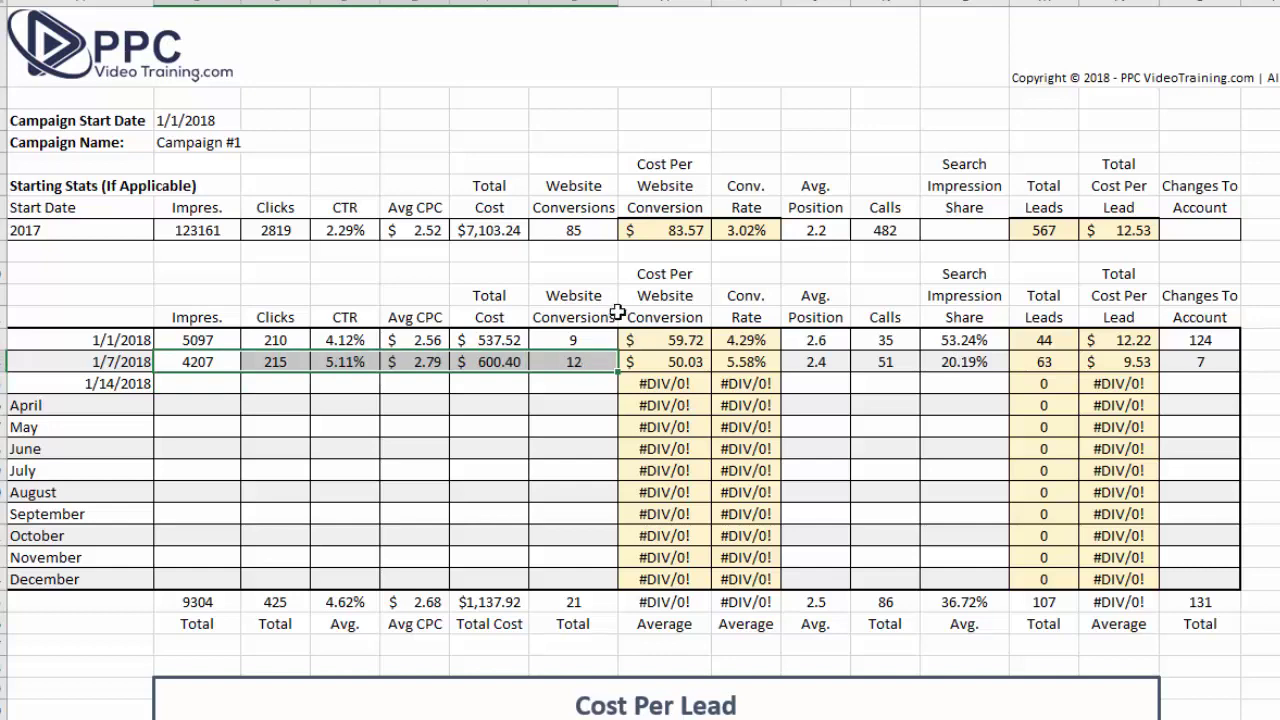
click(1205, 364)
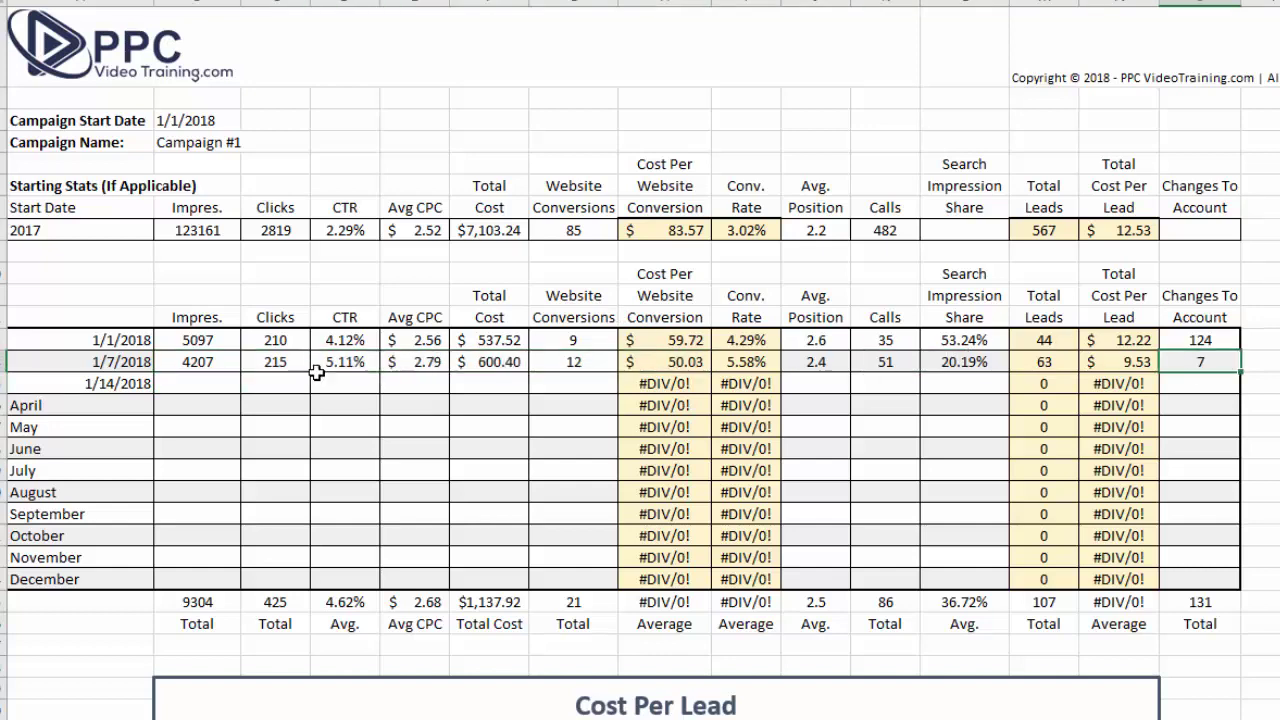
Review the leads and cost per lead lines in the Cost Per Lead chart against the table rows above it.
scroll(830, 515, down, 6)
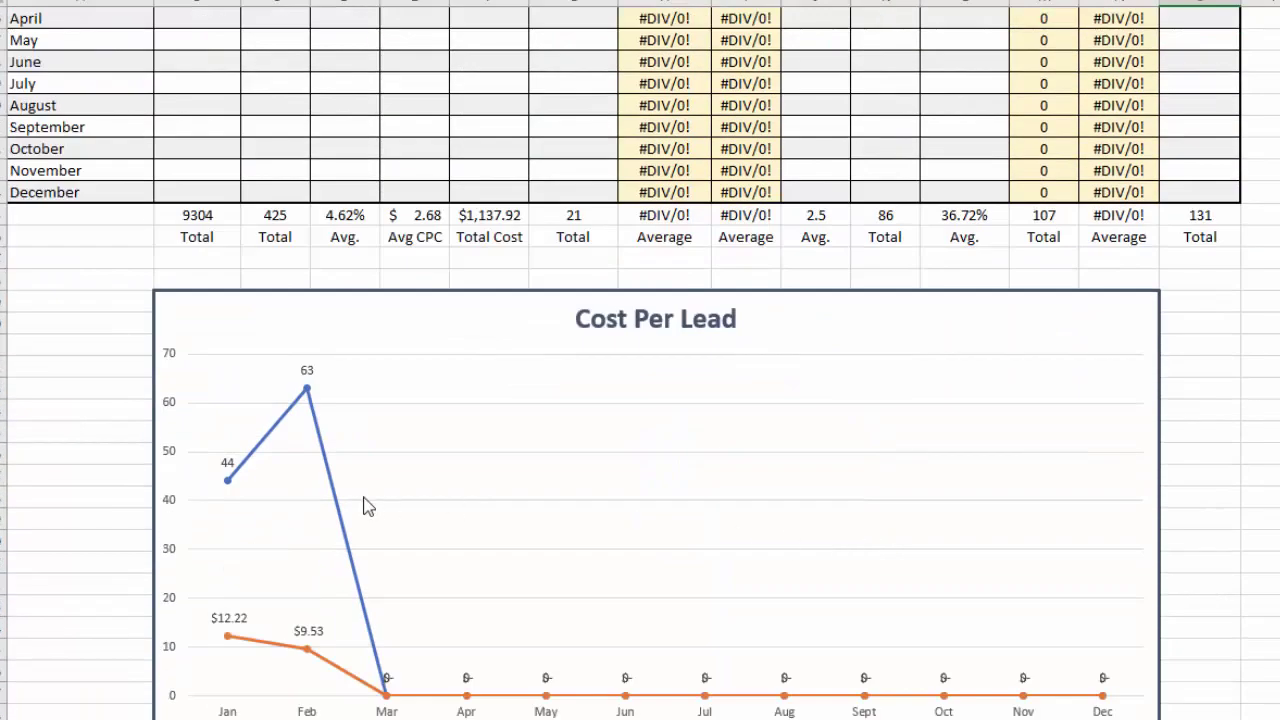
scroll(360, 540, down, 2)
scroll(608, 594, up, 1)
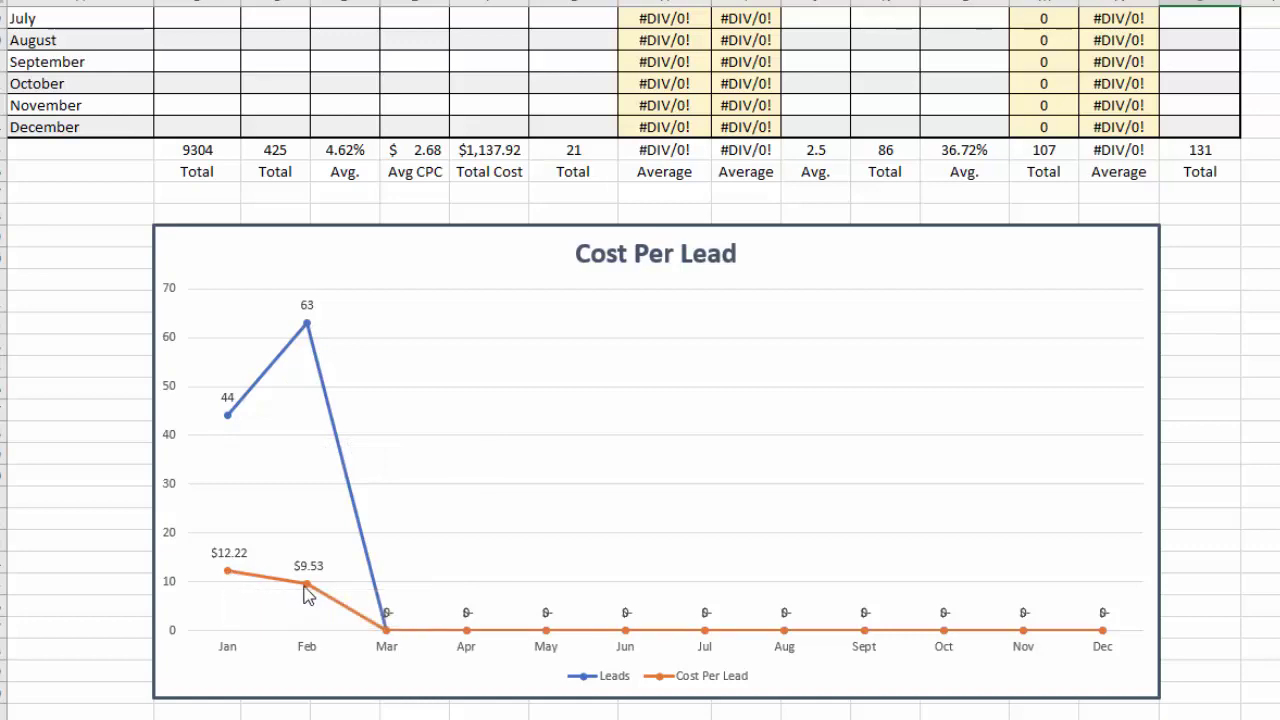
scroll(620, 612, up, 3)
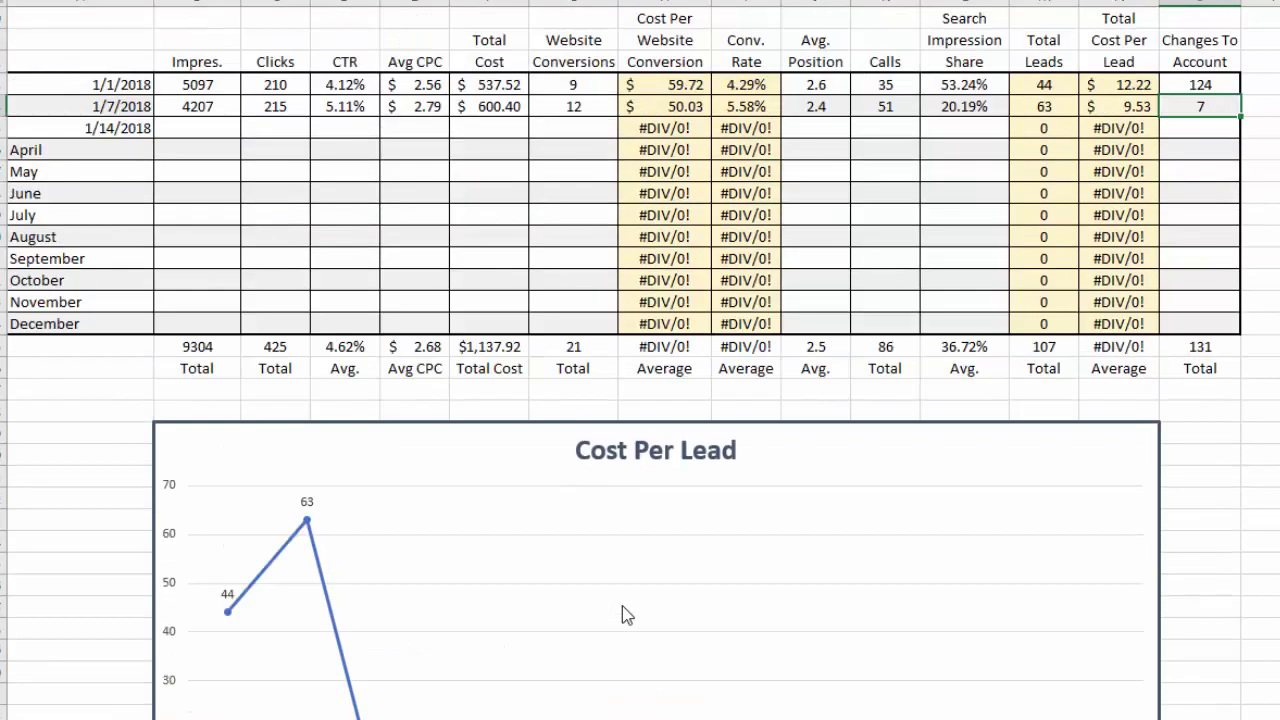
scroll(622, 614, up, 4)
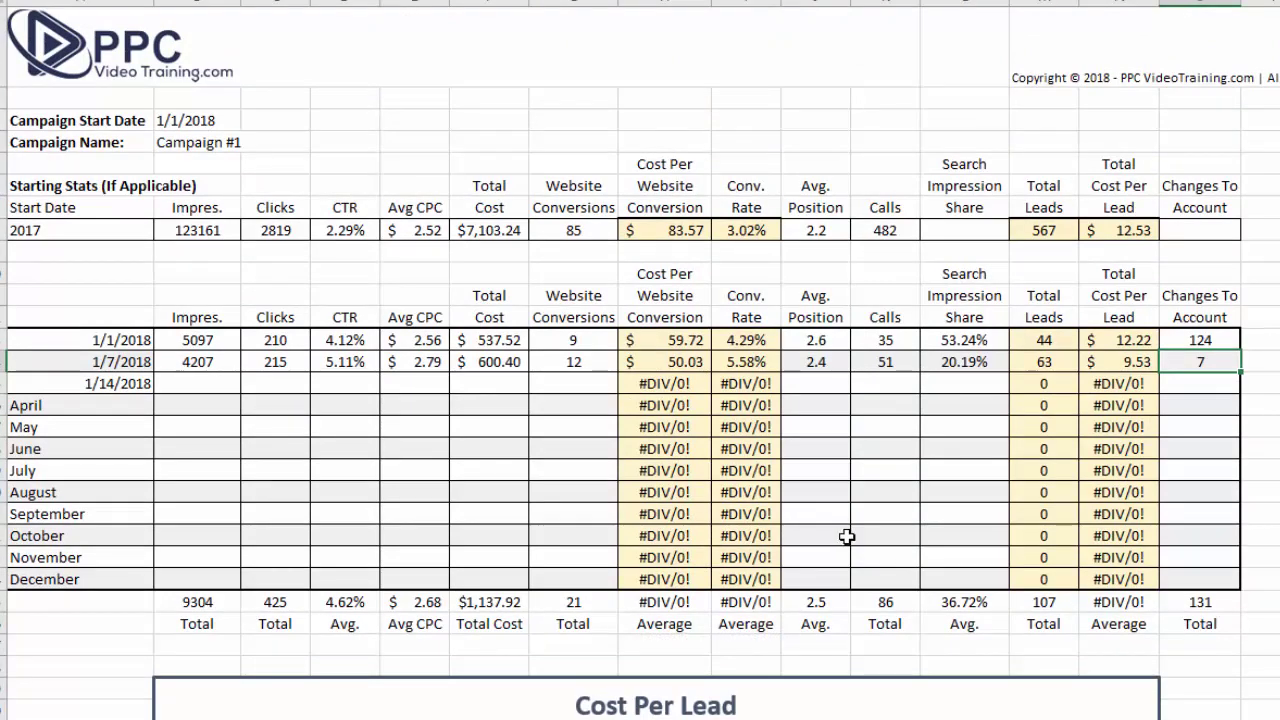
scroll(846, 537, down, 6)
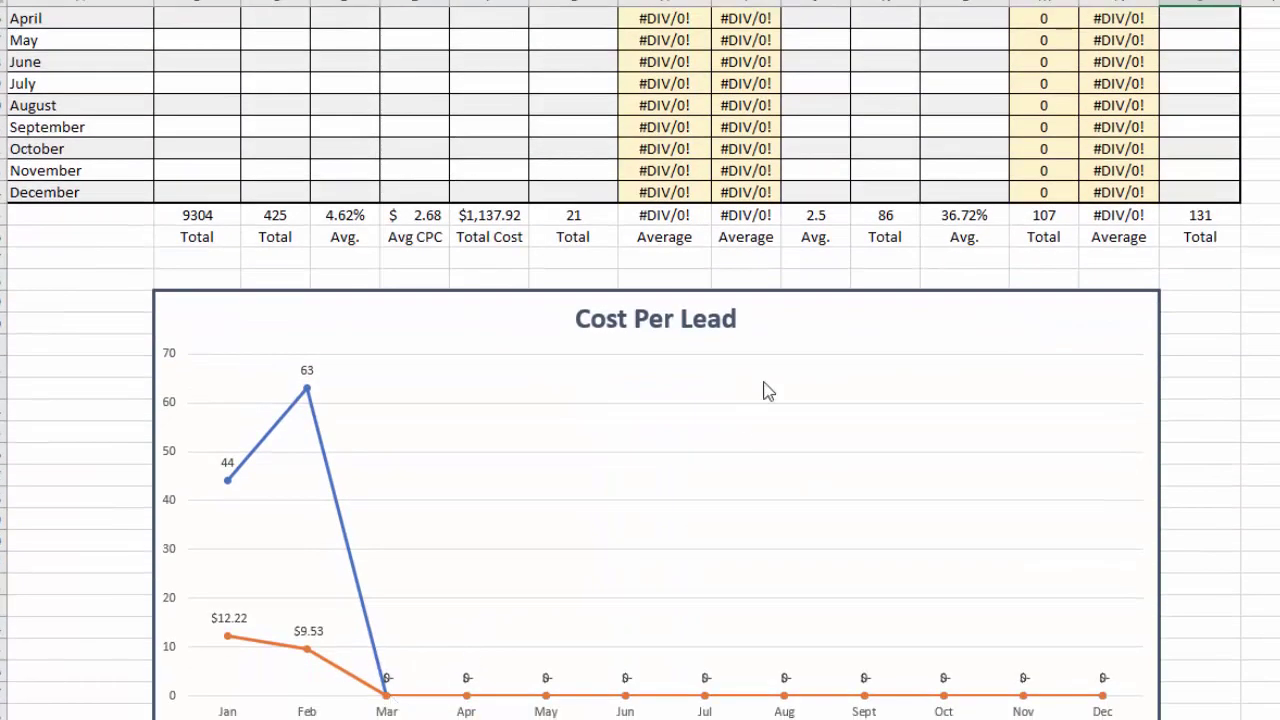
Check the Changes To Account column from 1/14/2018 down to December against the chart, and review the 1/7/2018 row.
scroll(763, 391, up, 4)
drag(1200, 258, 1208, 455)
scroll(1220, 441, down, 3)
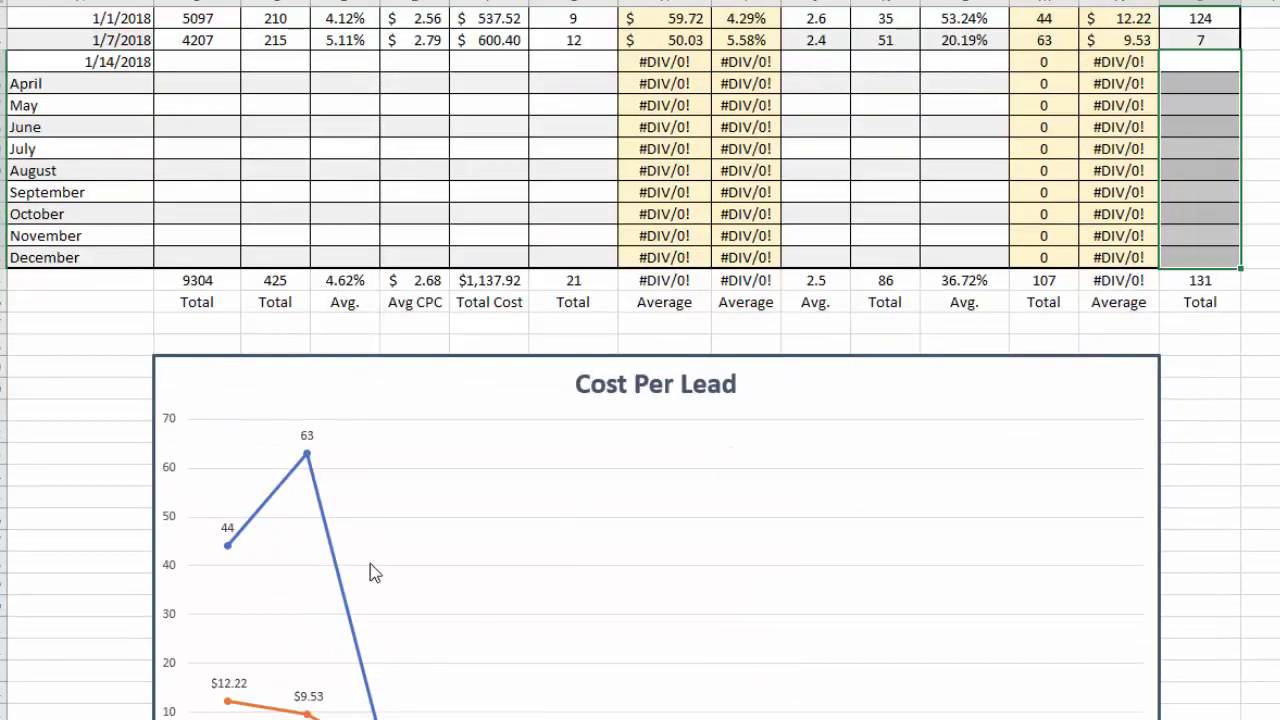
scroll(370, 572, up, 5)
click(80, 362)
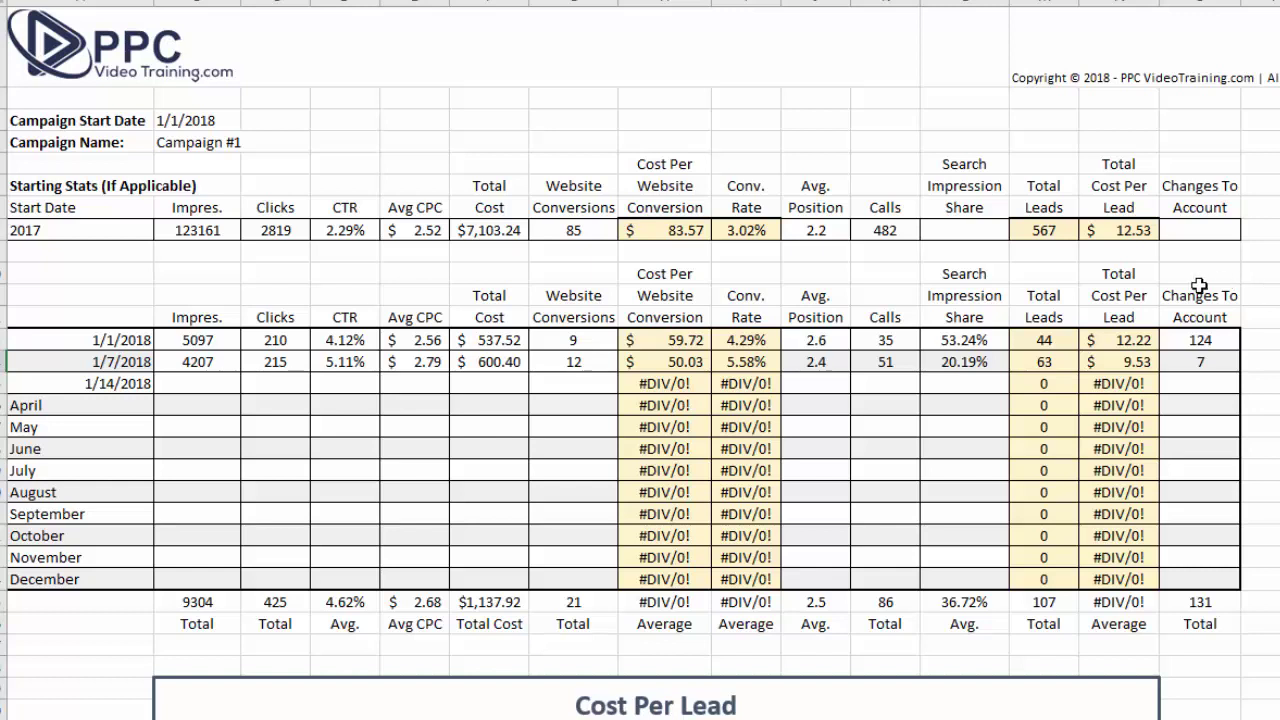
click(214, 300)
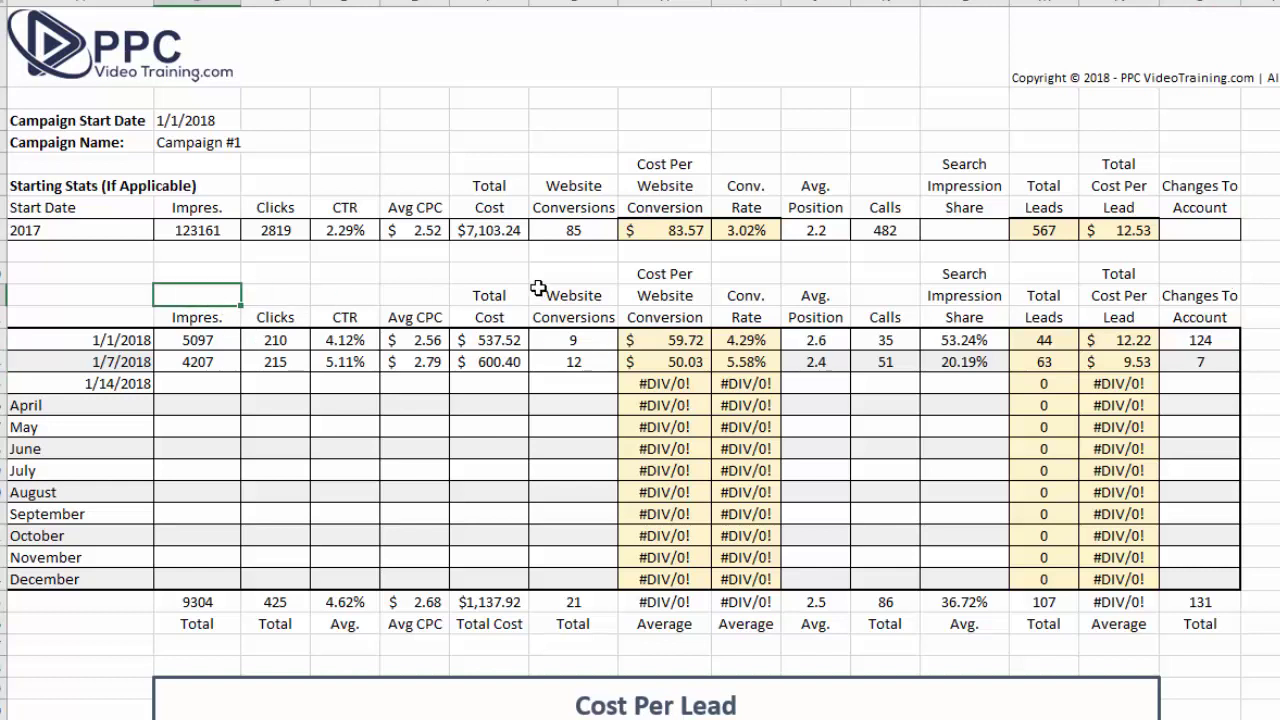